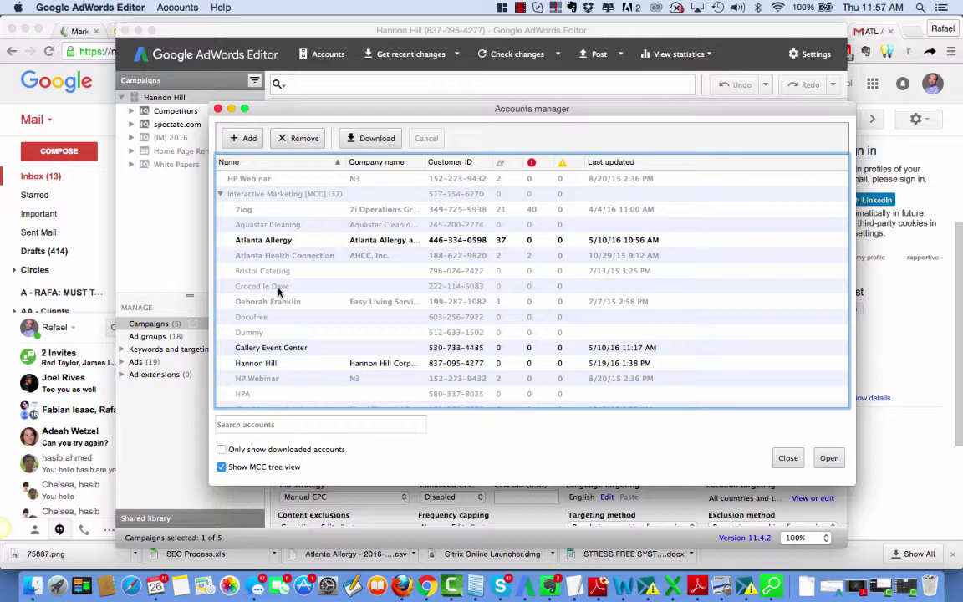
# Open the interactivemarketing.net account from the Accounts manager list
pyautogui.scroll(-2, 279, 291)
pyautogui.scroll(-4, 279, 291)
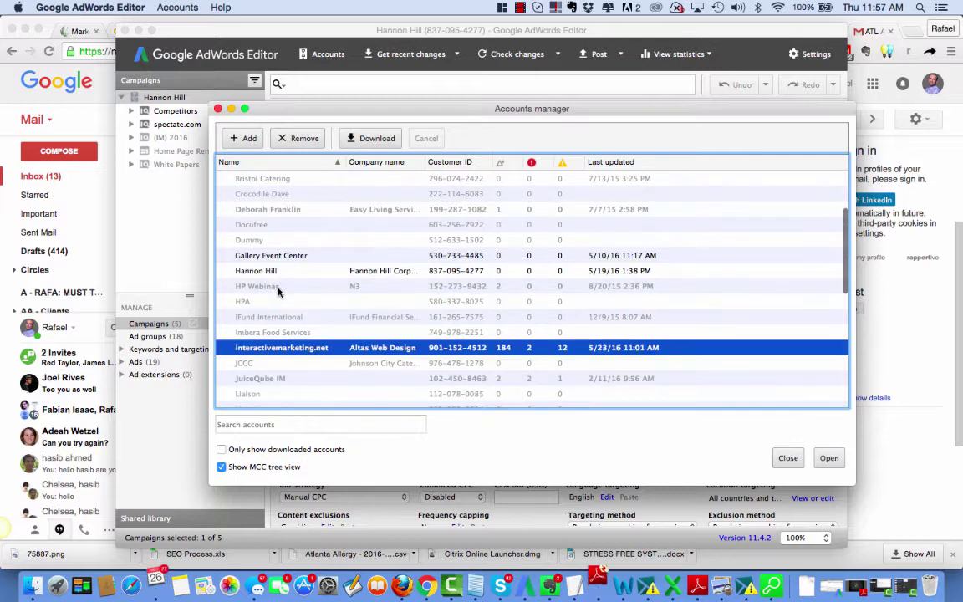
pyautogui.doubleClick(305, 353)
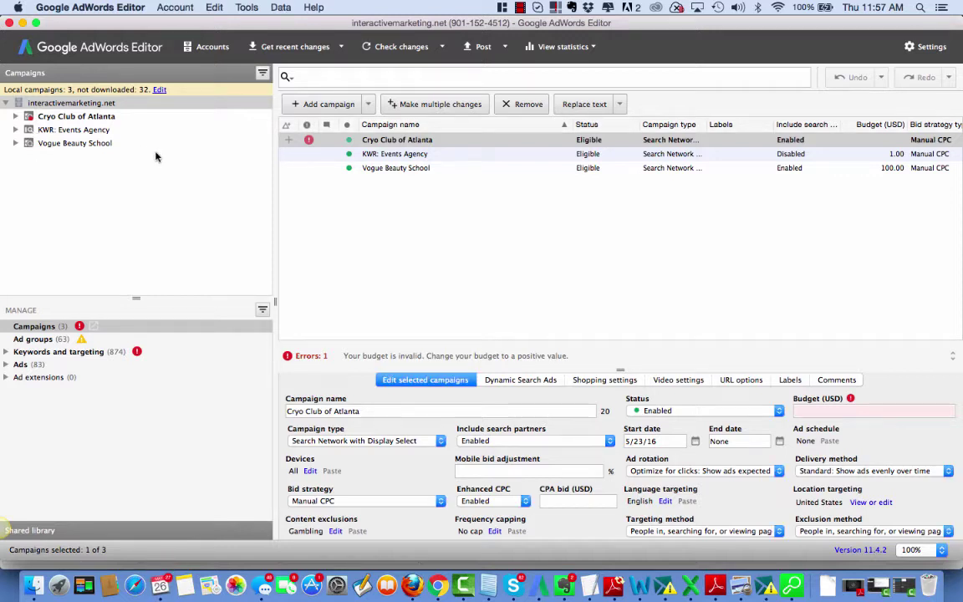
# Set the status of the Vogue Beauty School campaign to Paused
pyautogui.click(73, 143)
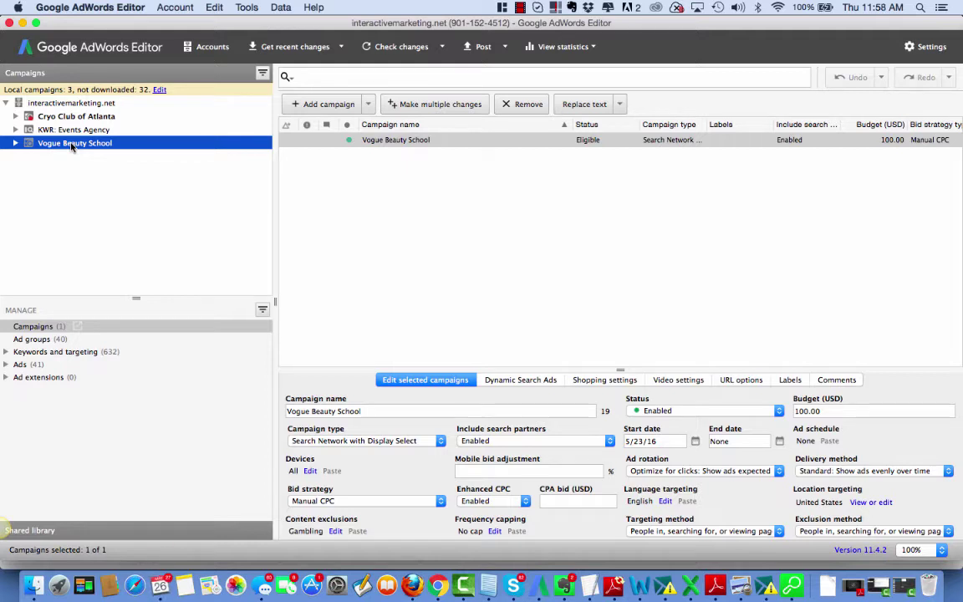
pyautogui.click(691, 411)
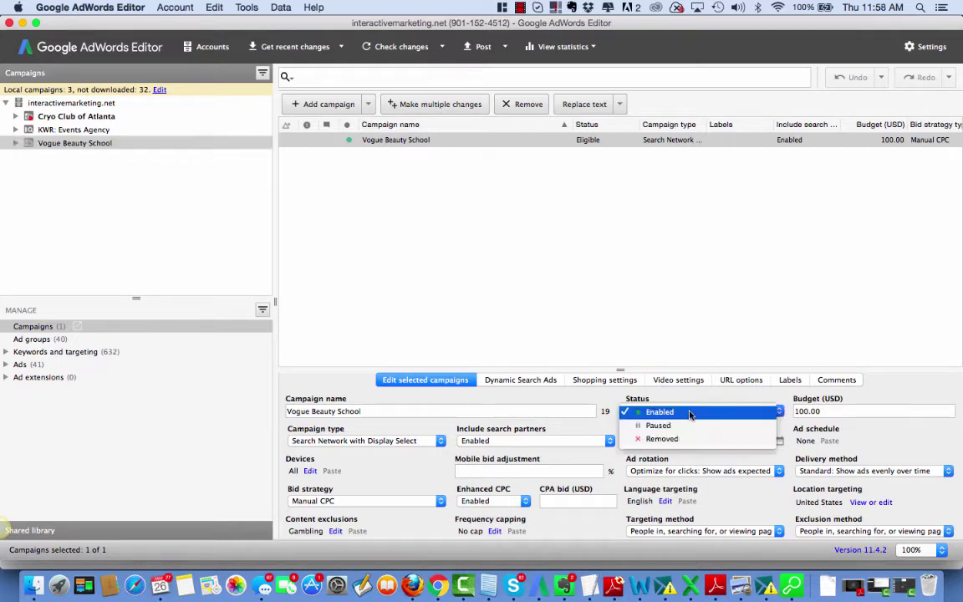
pyautogui.click(661, 425)
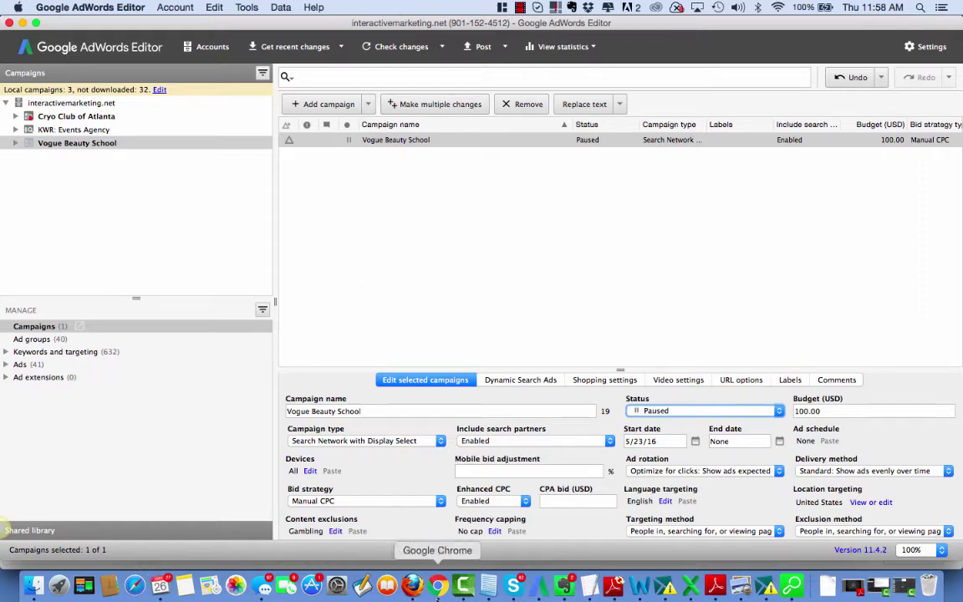
pyautogui.click(441, 587)
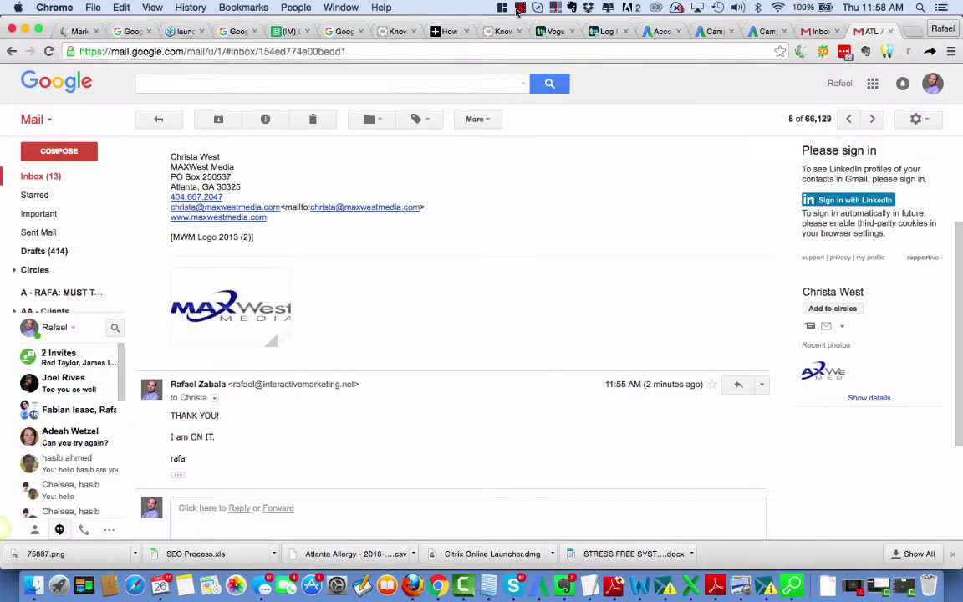
pyautogui.click(518, 8)
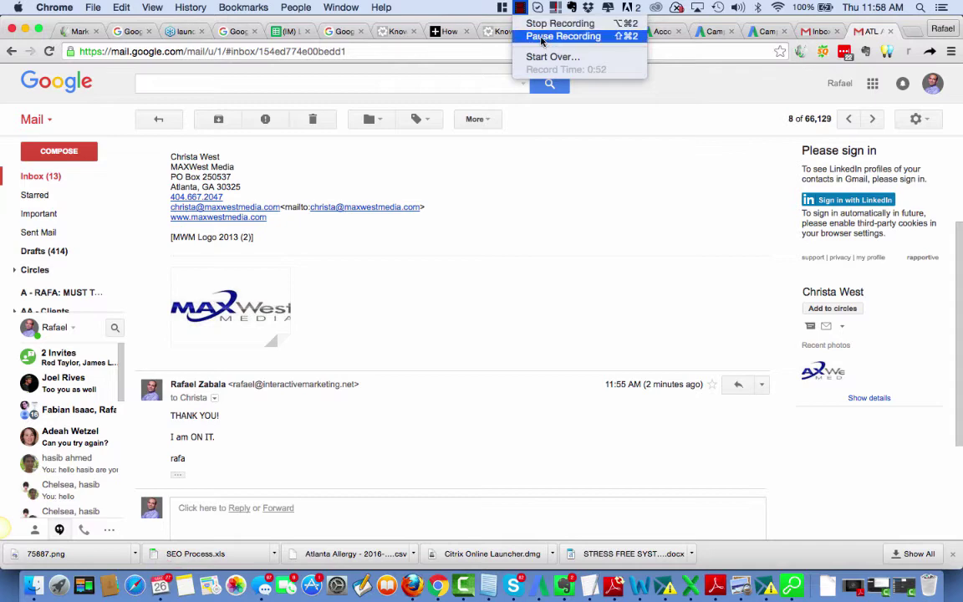
pyautogui.click(542, 38)
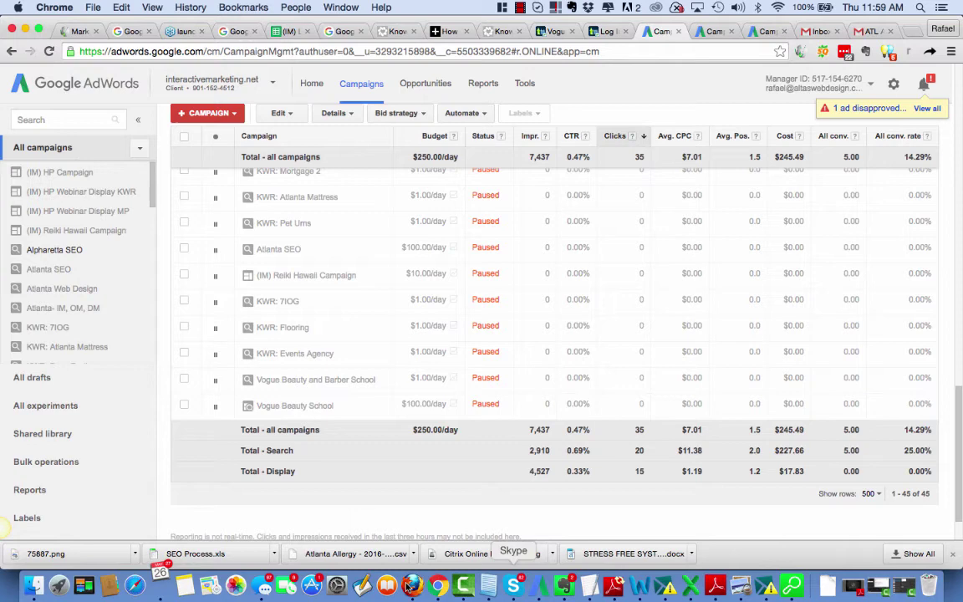
# Switch back to Google AdWords Editor and request a basic download of recent changes limited to individually selected campaigns
pyautogui.click(539, 587)
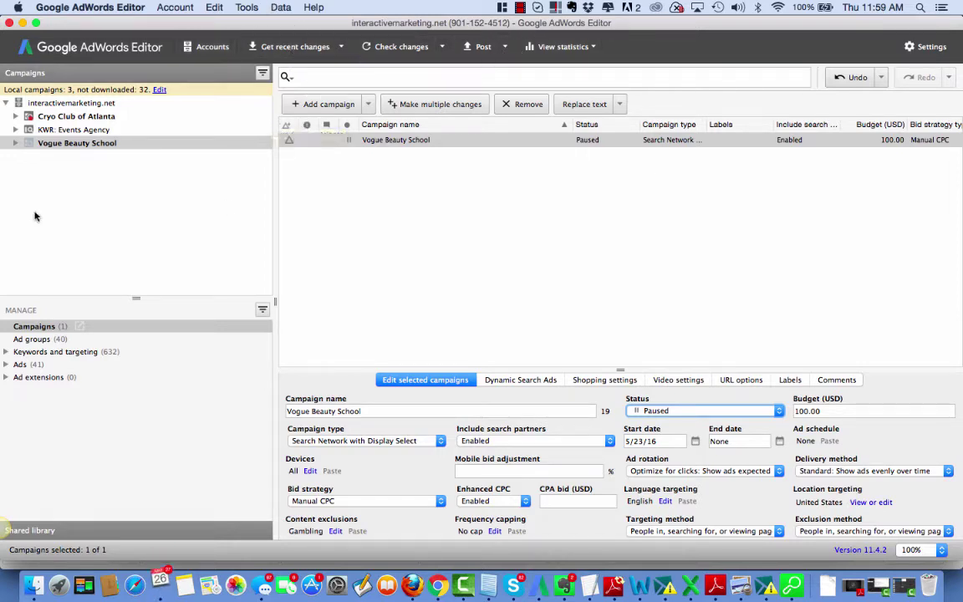
pyautogui.click(64, 144)
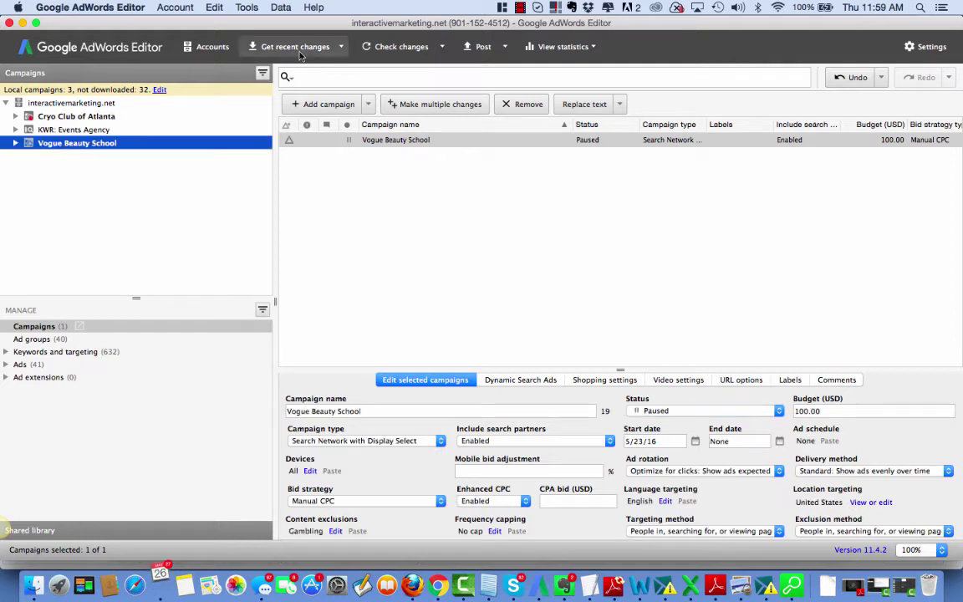
pyautogui.click(269, 46)
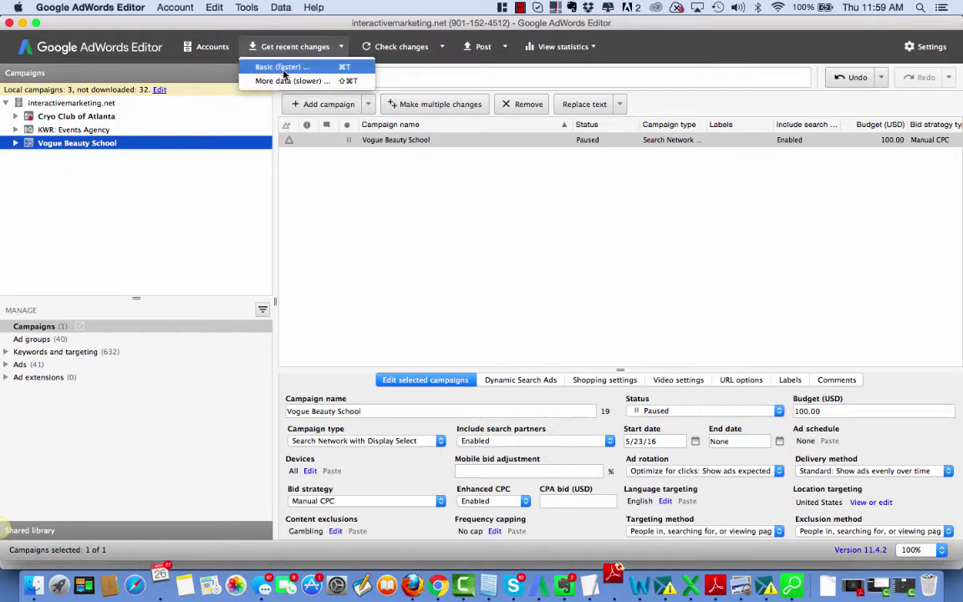
pyautogui.click(283, 68)
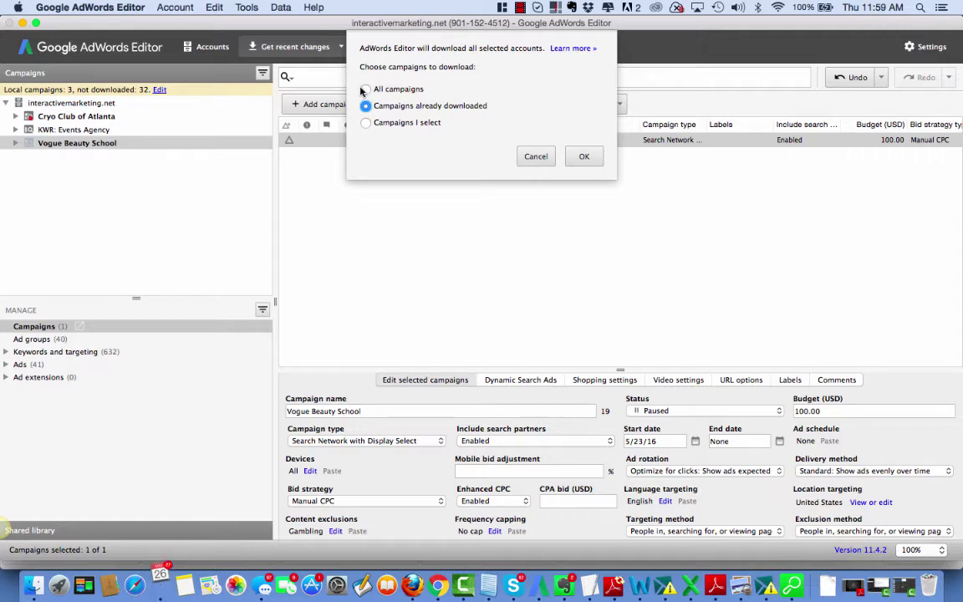
pyautogui.click(366, 125)
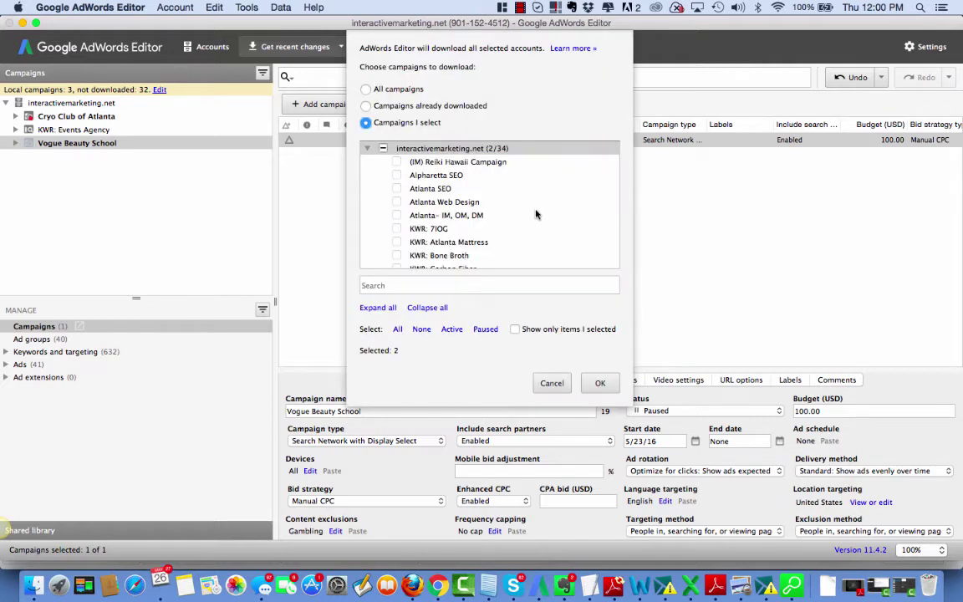
# Exclude KWR: Events Agency from the download, keep Vogue Beauty School, run it and finish reviewing the changes
pyautogui.scroll(-5, 535, 219)
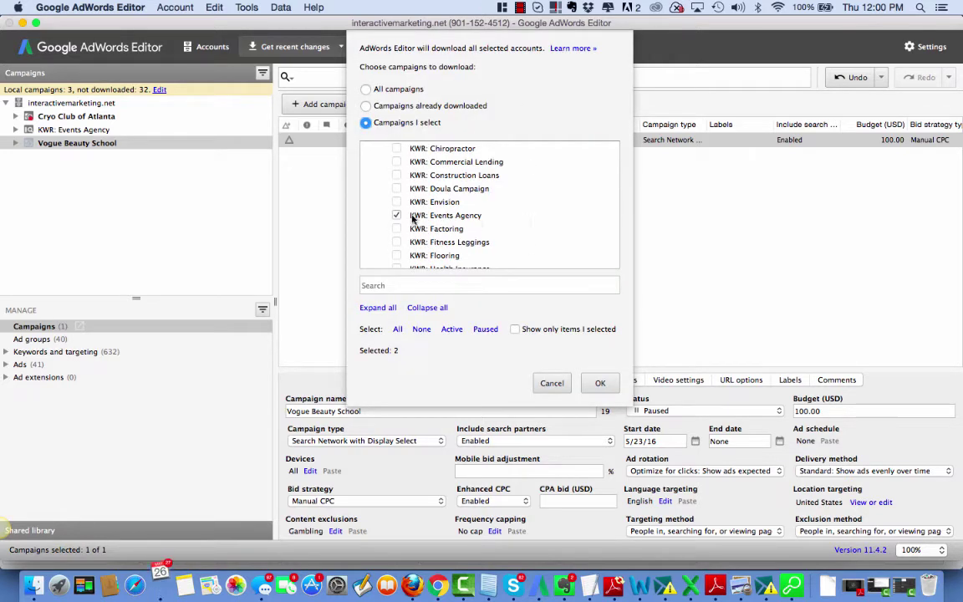
pyautogui.click(396, 216)
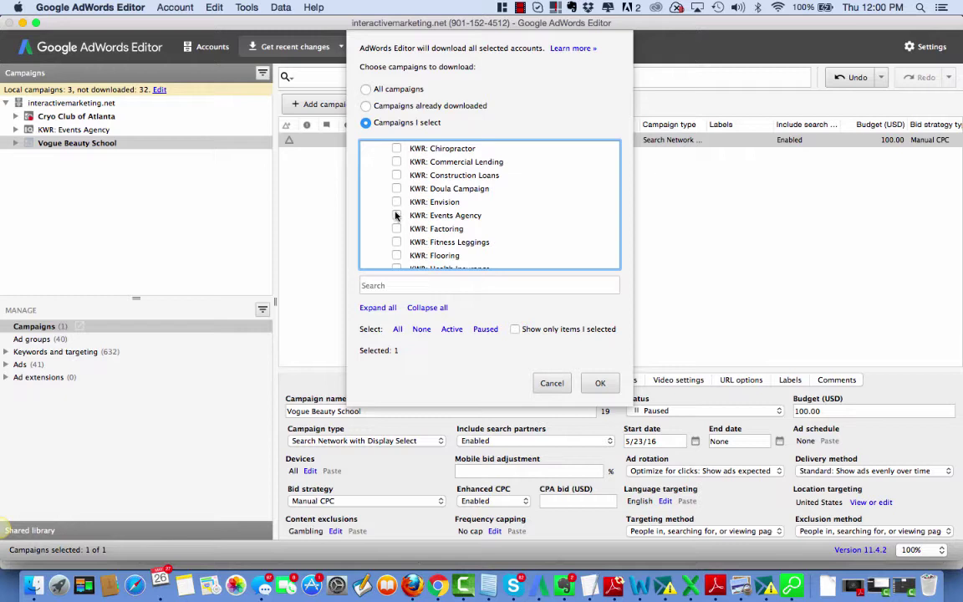
pyautogui.scroll(-3, 398, 215)
pyautogui.scroll(-3, 396, 216)
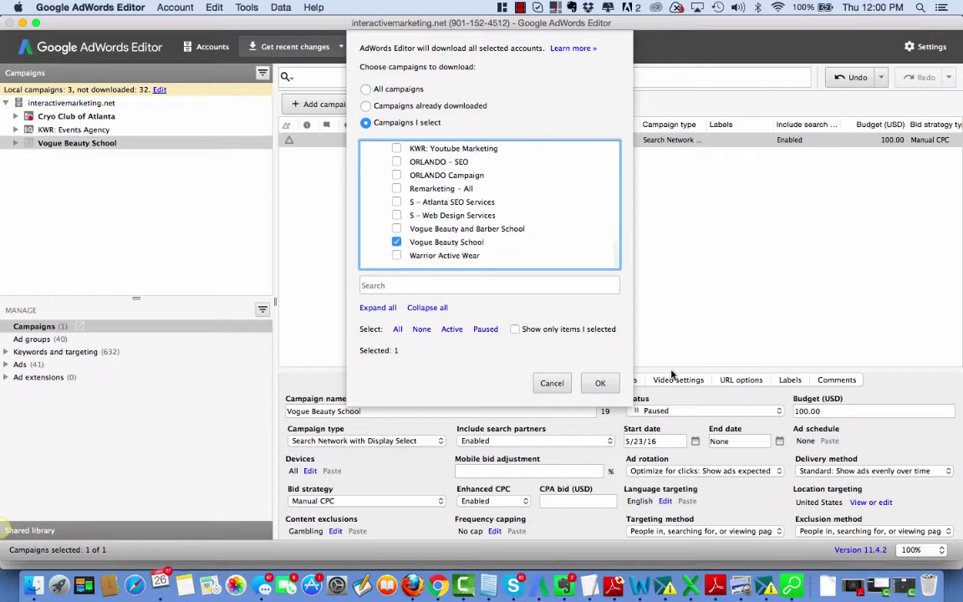
pyautogui.click(602, 386)
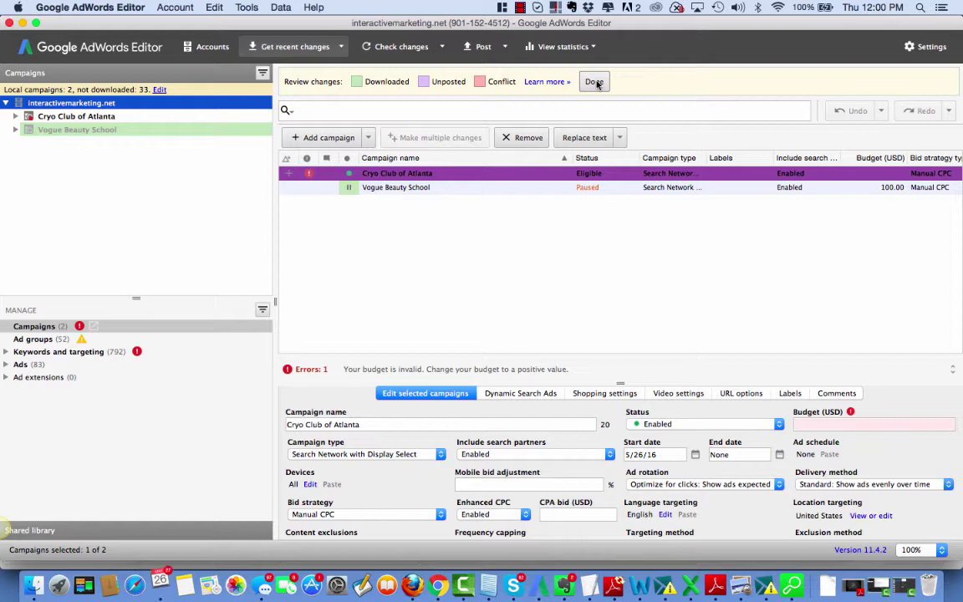
pyautogui.click(595, 81)
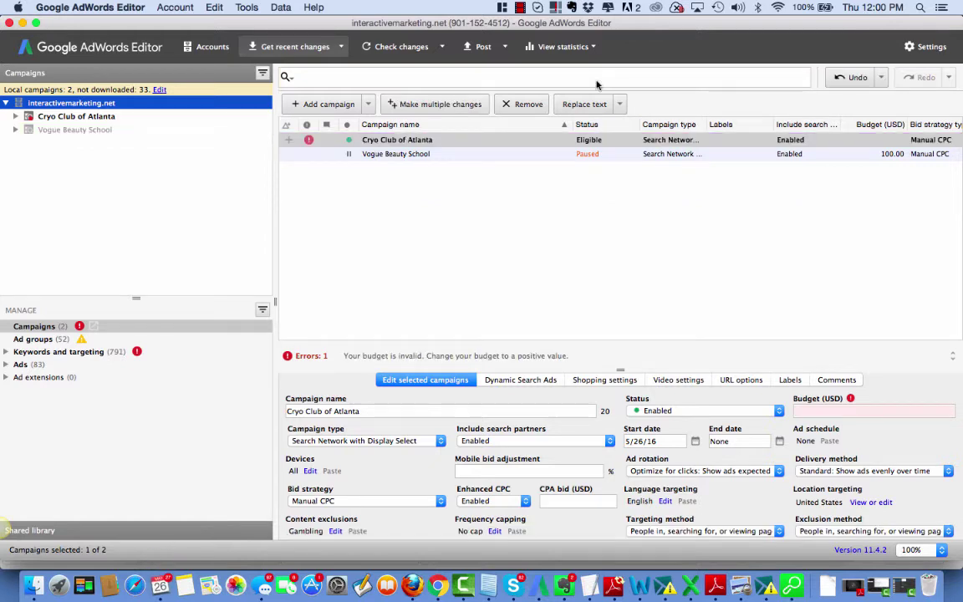
# Set the status of the Cryo Club of Atlanta campaign to Paused
pyautogui.click(398, 156)
pyautogui.click(350, 141)
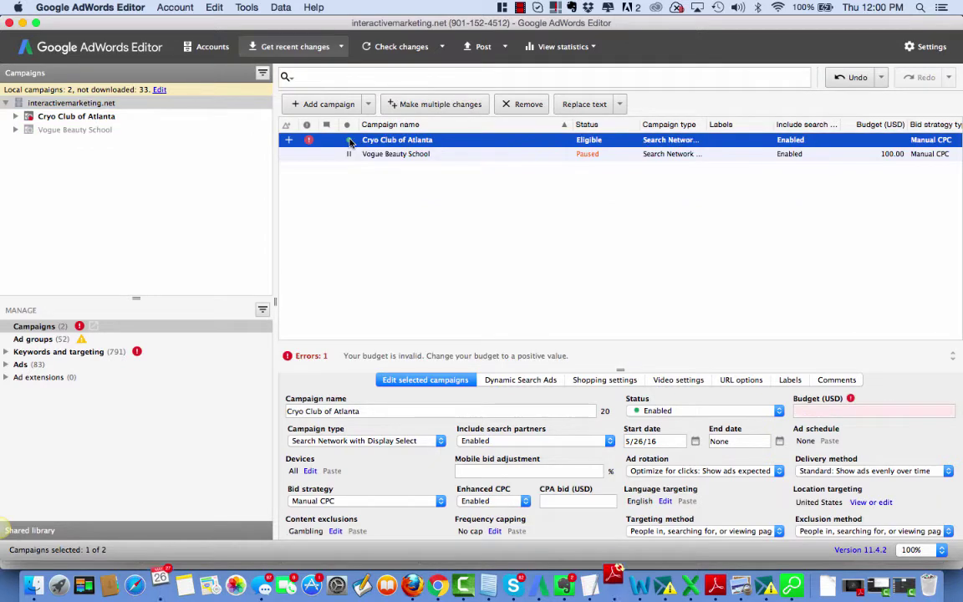
pyautogui.click(350, 141)
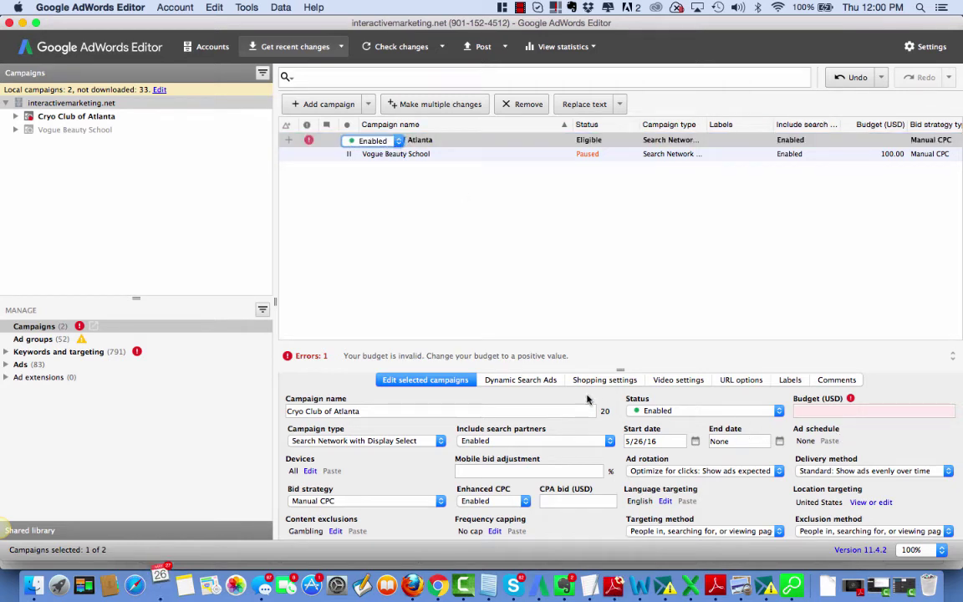
pyautogui.click(709, 411)
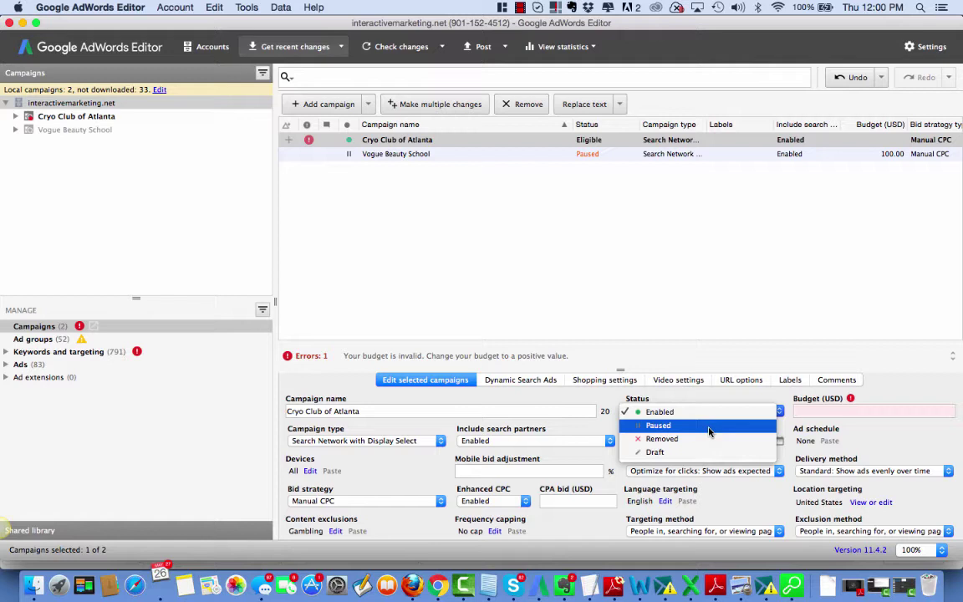
pyautogui.click(709, 431)
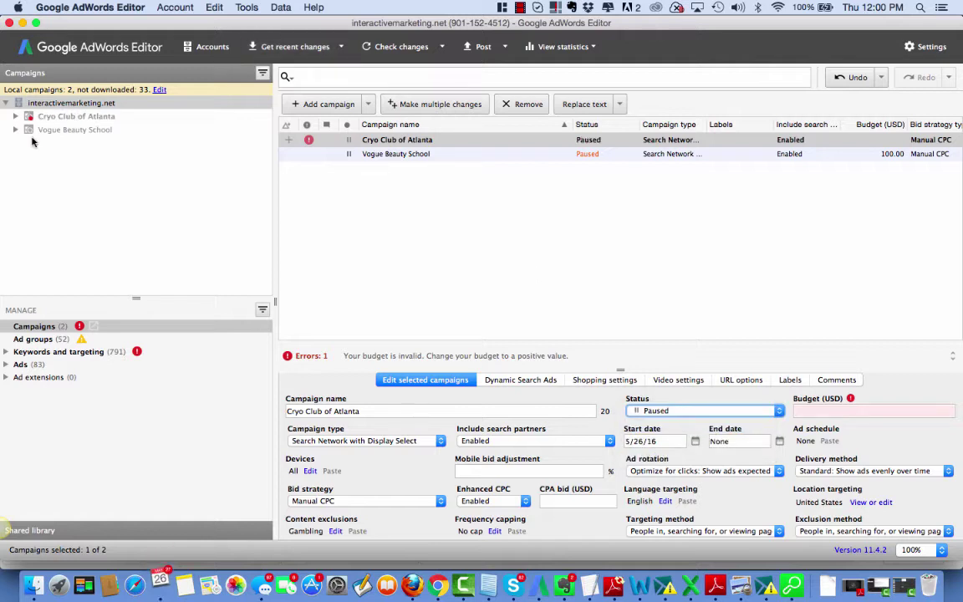
# Select the Vogue Beauty School campaign, then start adding a new account in the Accounts manager
pyautogui.click(59, 131)
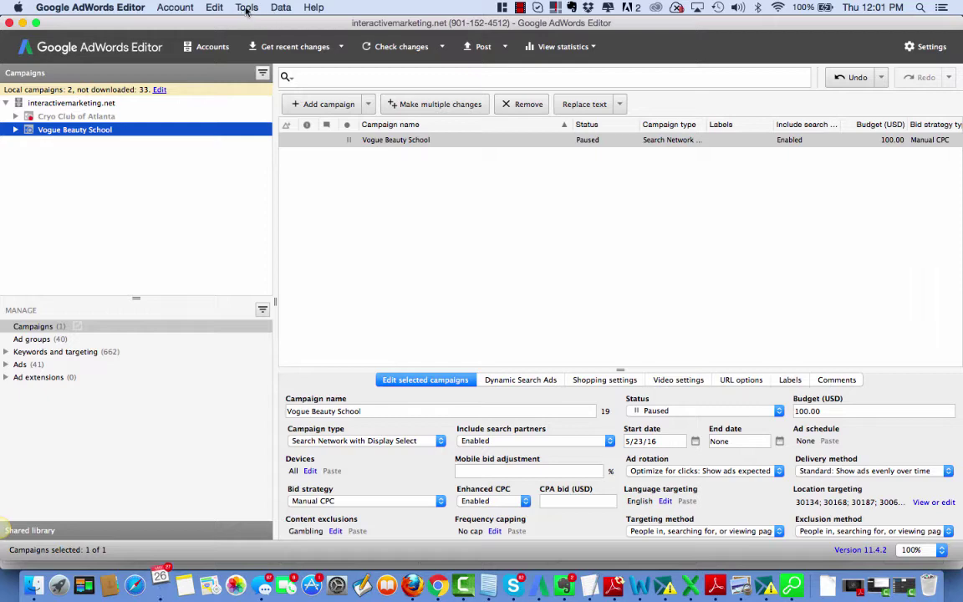
pyautogui.click(184, 8)
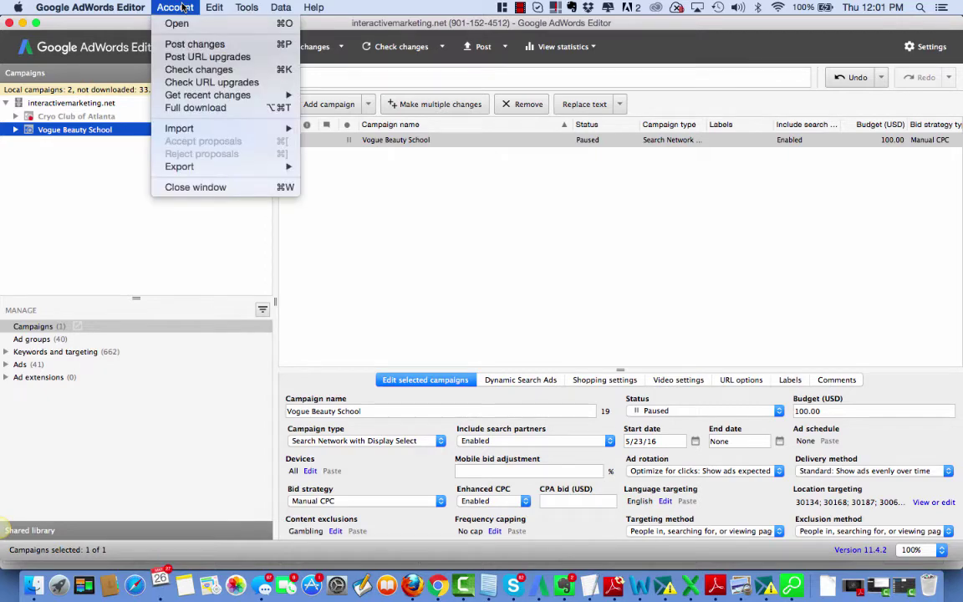
pyautogui.click(176, 23)
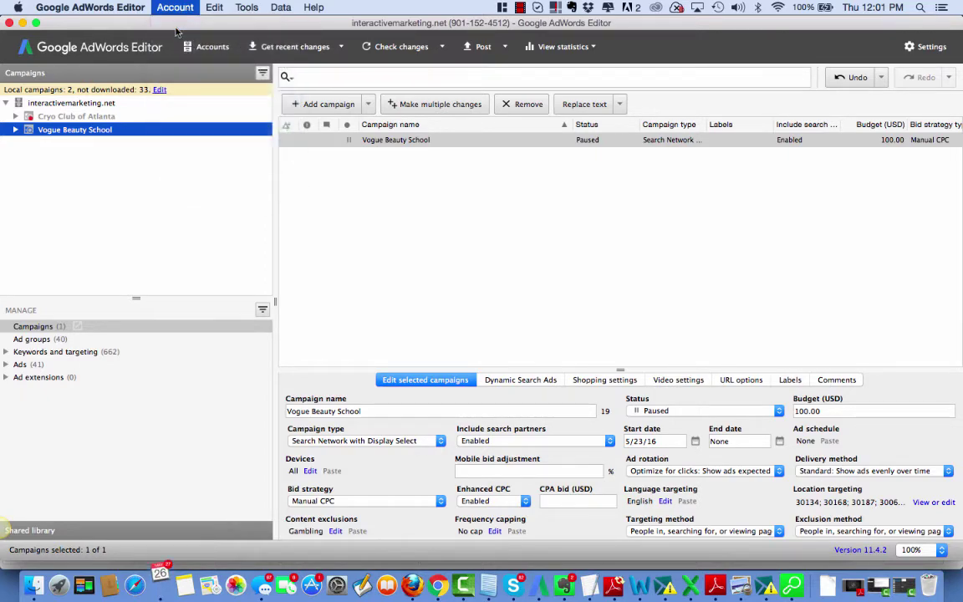
pyautogui.scroll(-3, 386, 340)
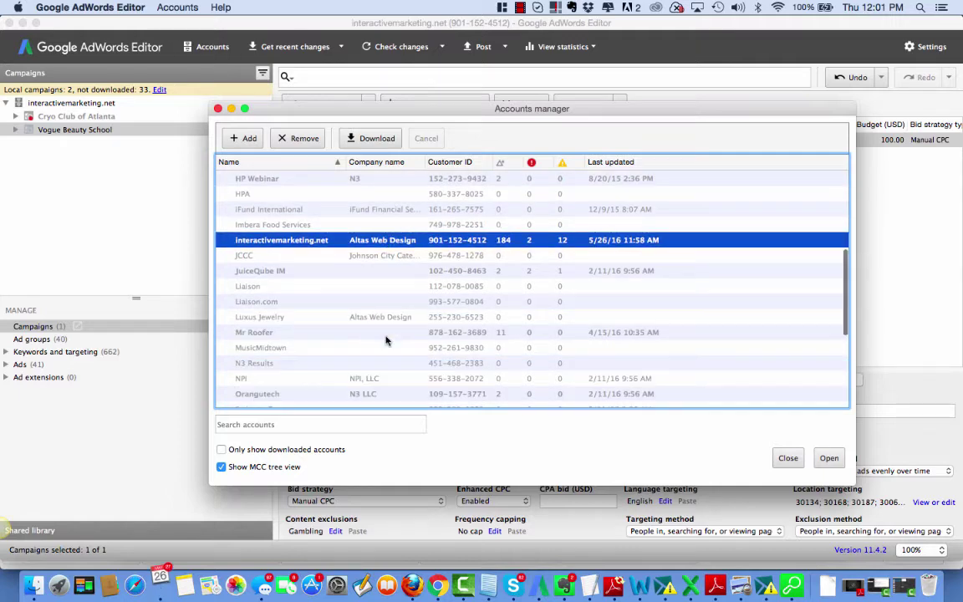
pyautogui.scroll(-4, 386, 340)
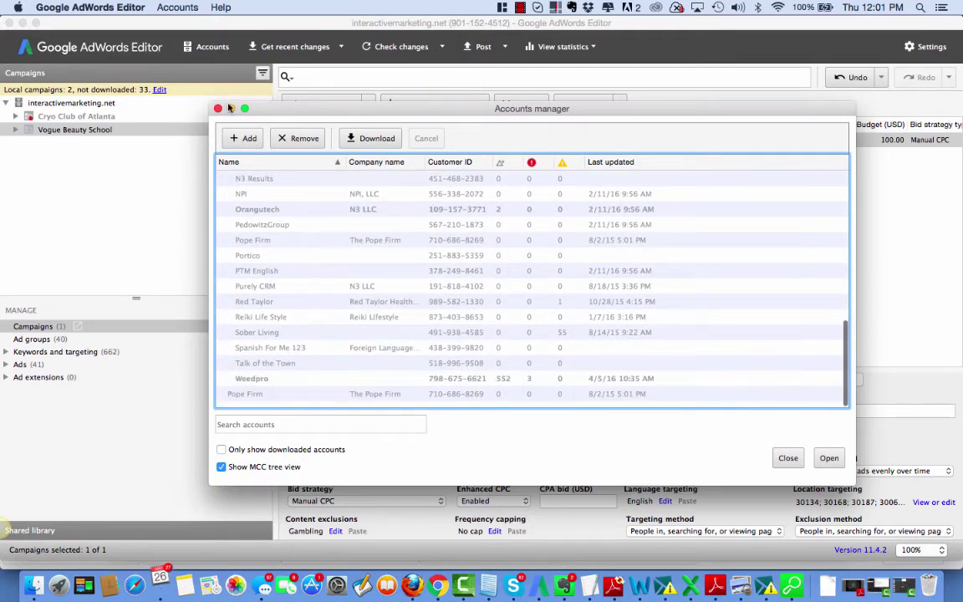
pyautogui.click(244, 139)
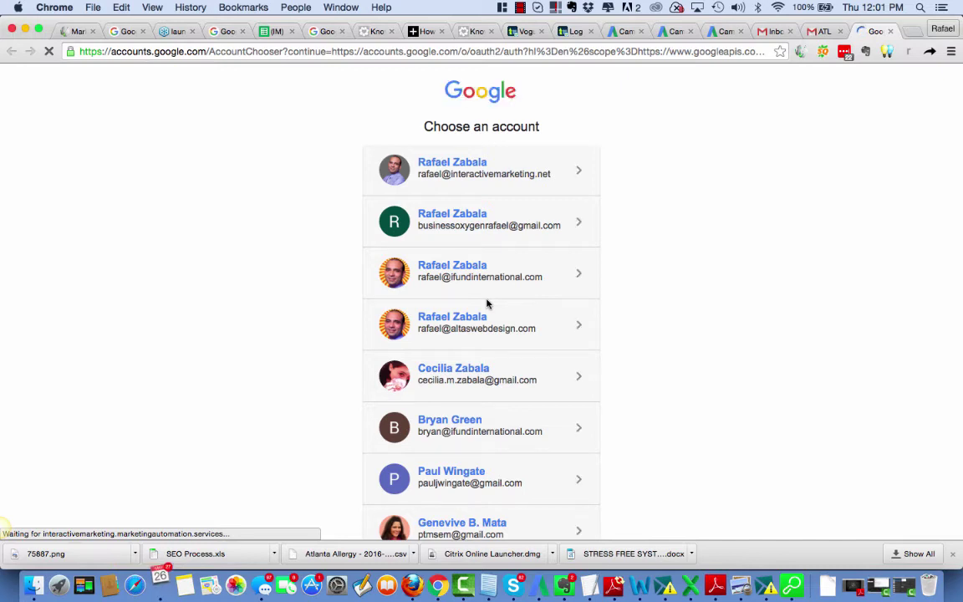
# Choose the Google account on the altaswebdesign.com domain and allow AdWords Editor to access it
pyautogui.scroll(-3, 488, 304)
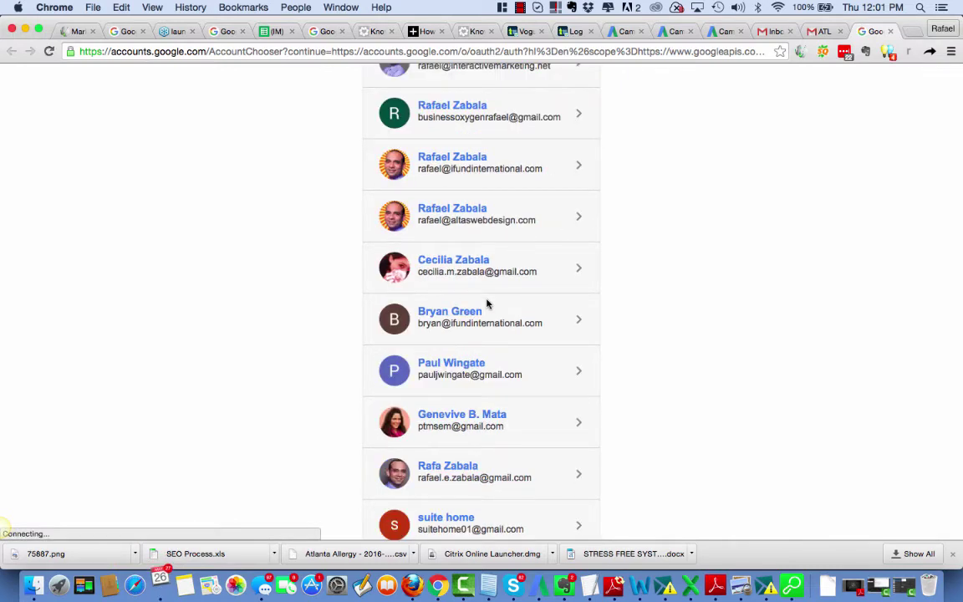
pyautogui.scroll(-1, 489, 304)
pyautogui.scroll(3, 489, 305)
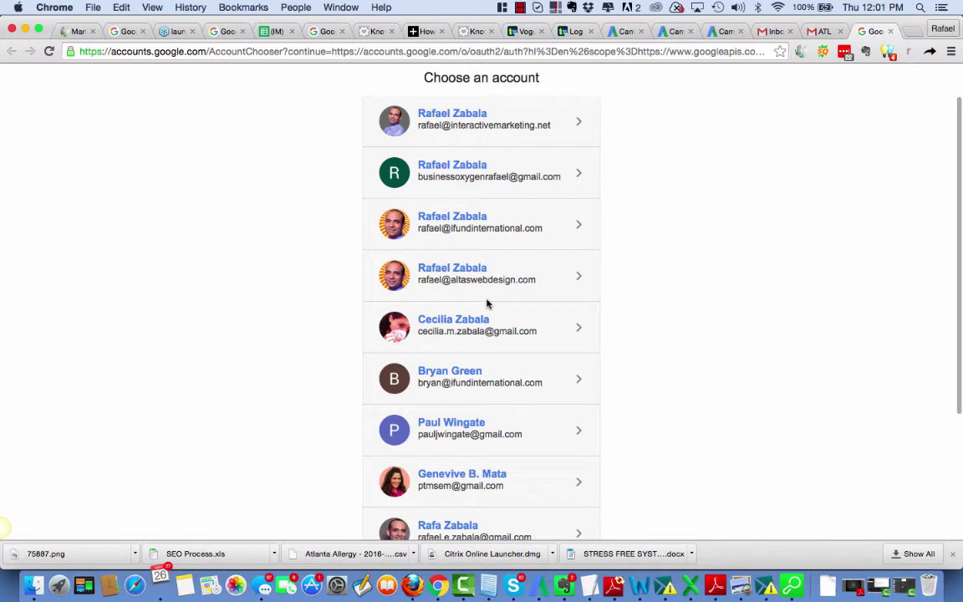
pyautogui.click(493, 281)
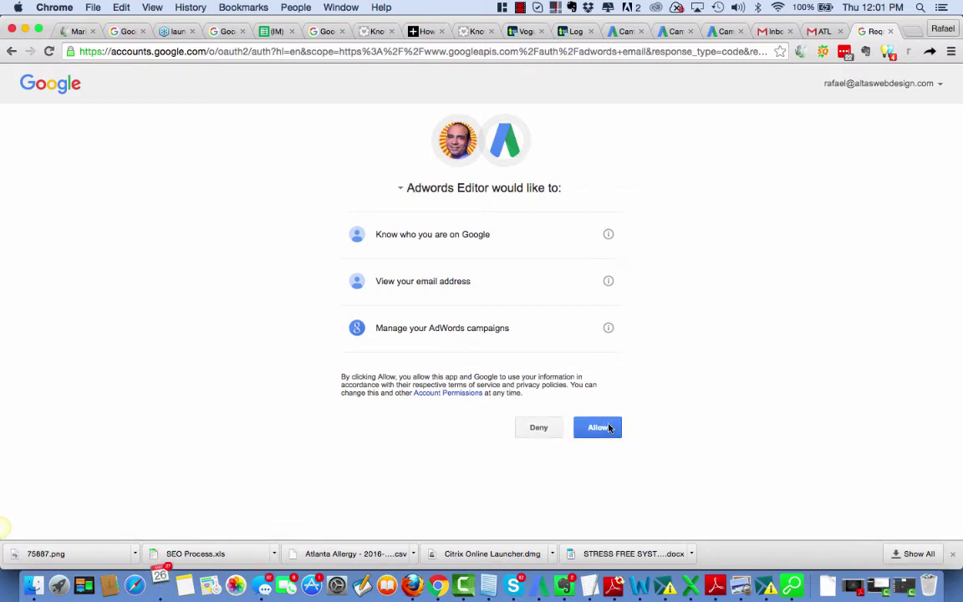
pyautogui.click(609, 427)
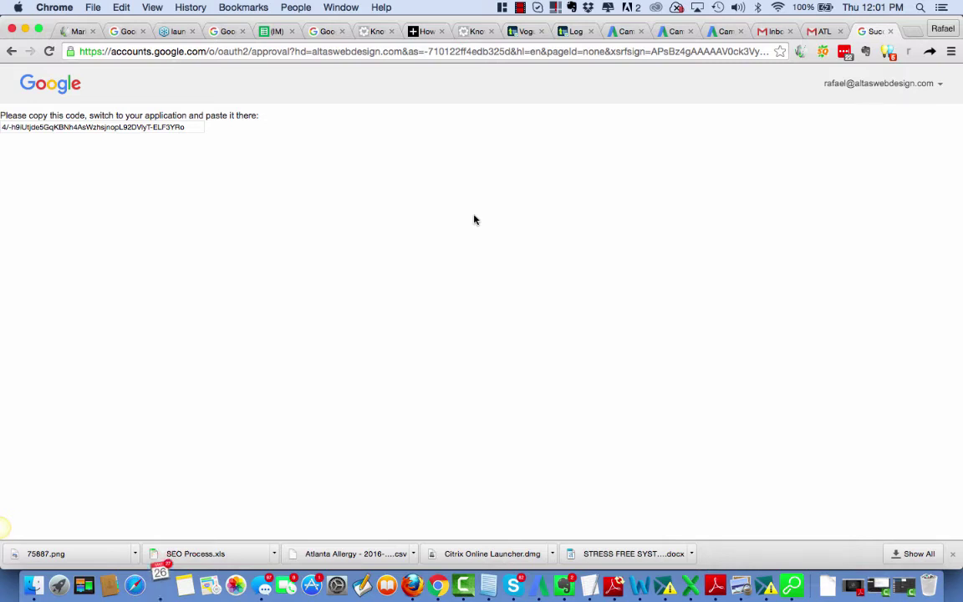
# Copy the authentication code from the browser and paste it into the code field of the AdWords Editor sign-in dialog
pyautogui.click(190, 129)
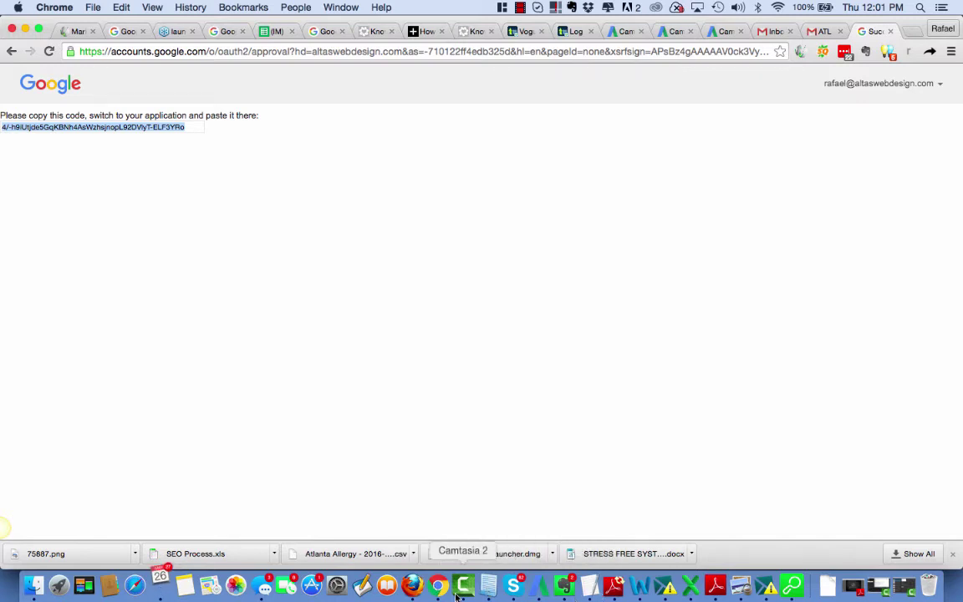
pyautogui.click(539, 586)
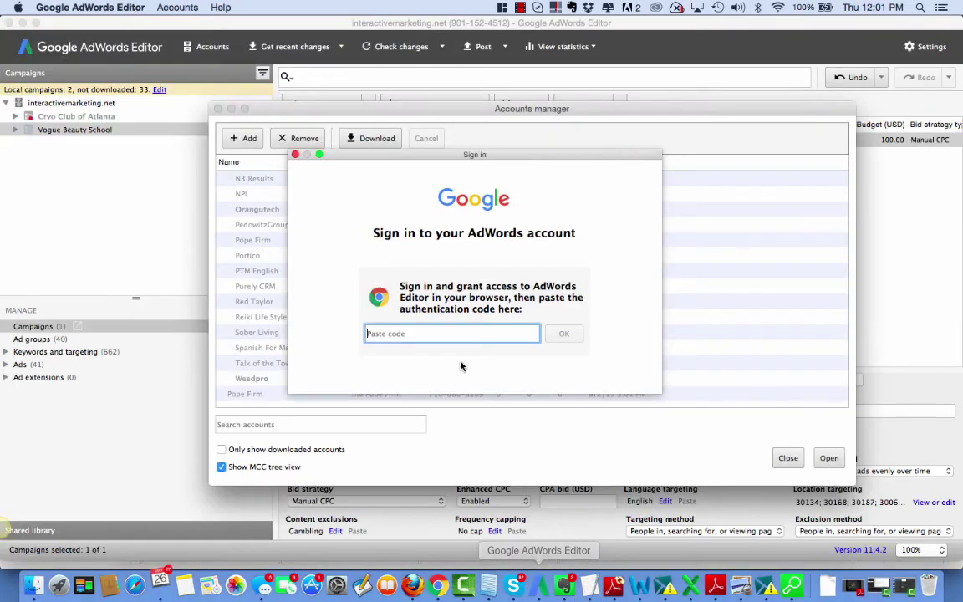
pyautogui.press('super+v')
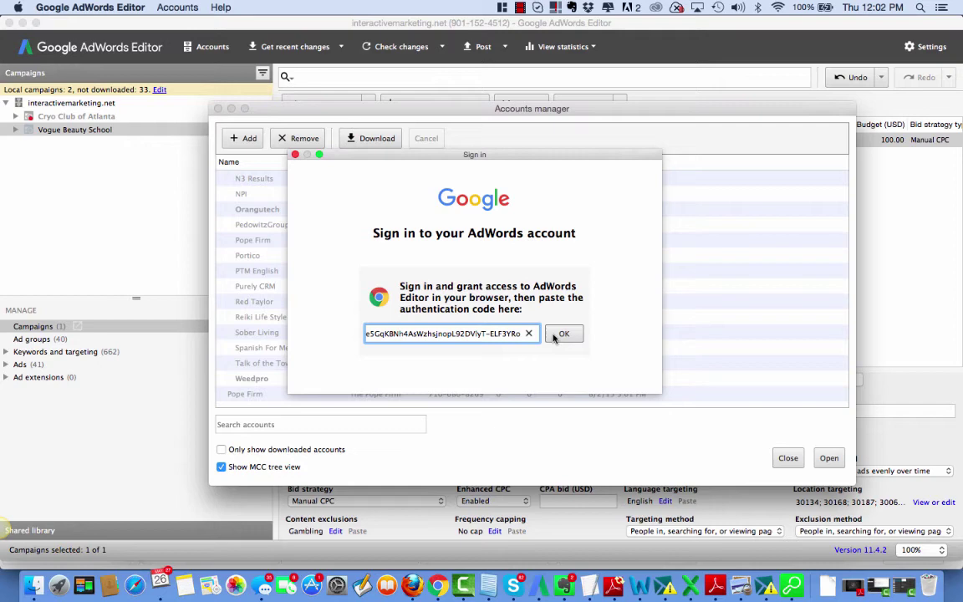
# Submit the authentication code, select only the Vogue Beauty School account, and download all of its campaigns
pyautogui.click(564, 334)
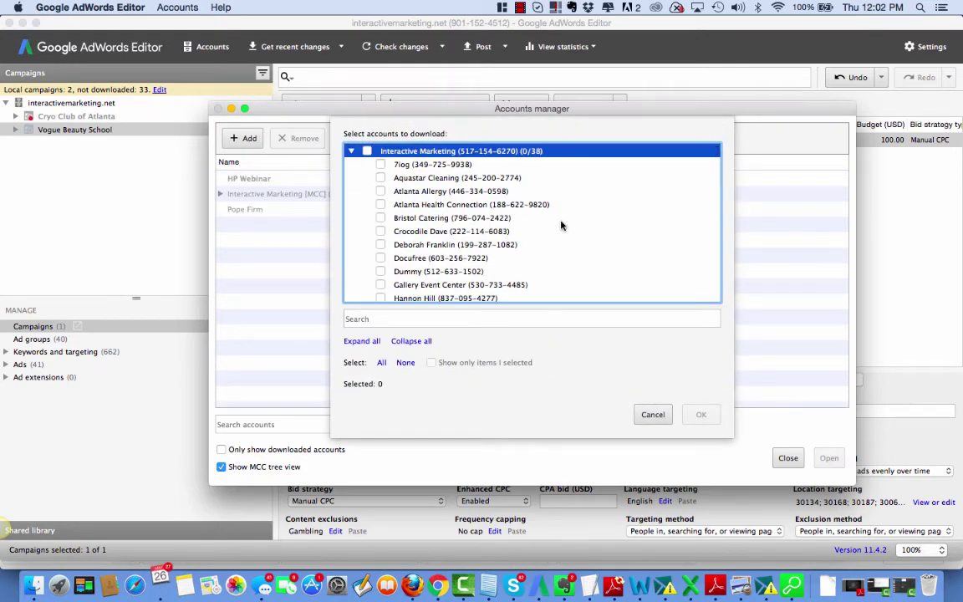
pyautogui.scroll(-5, 562, 224)
pyautogui.scroll(-10, 561, 224)
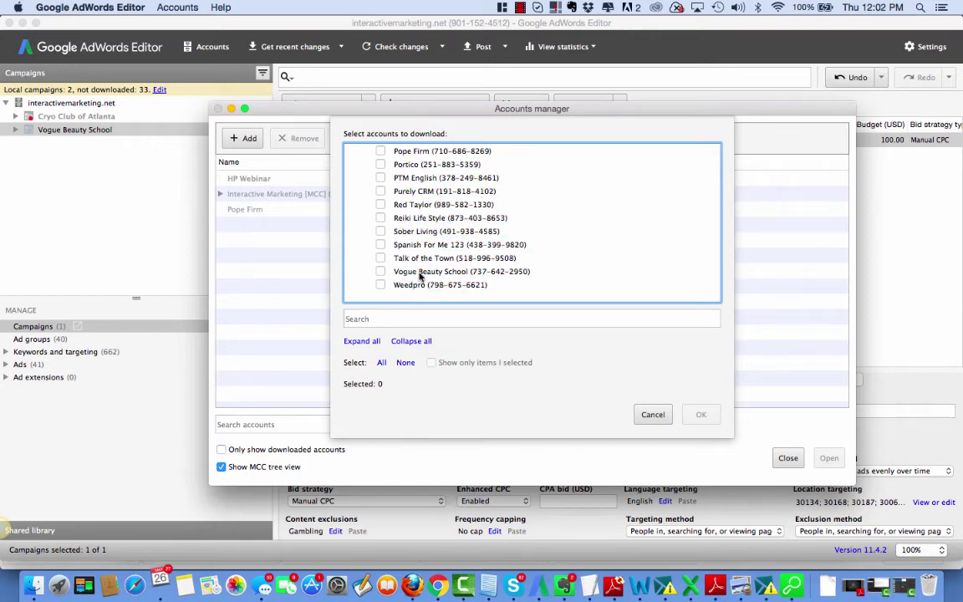
pyautogui.click(381, 272)
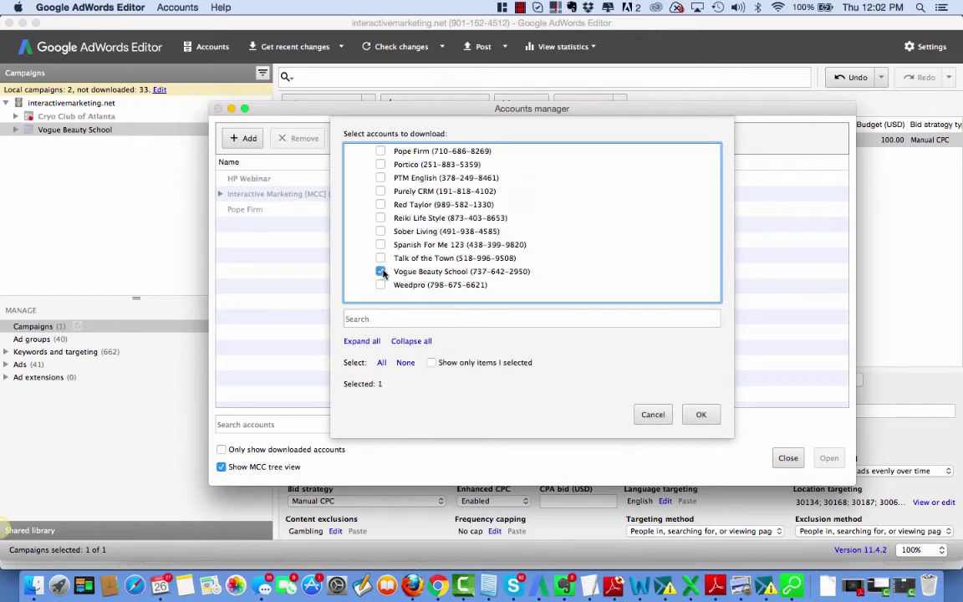
pyautogui.click(702, 416)
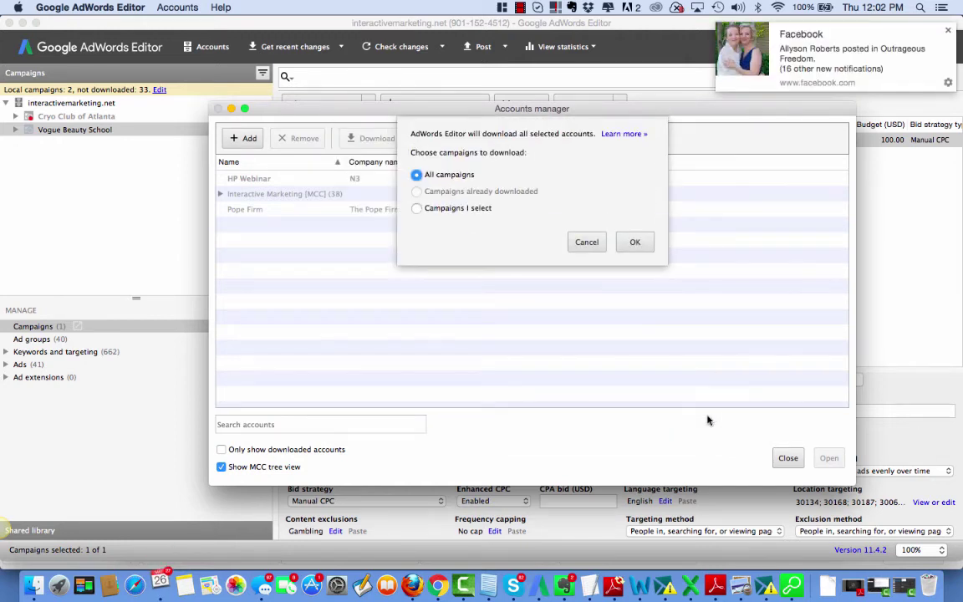
pyautogui.click(636, 243)
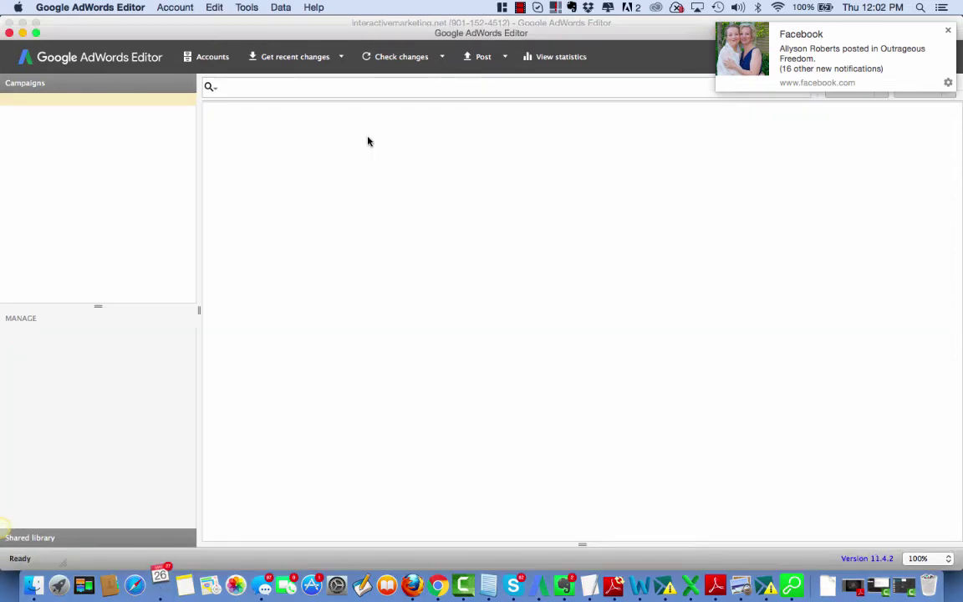
pyautogui.click(949, 31)
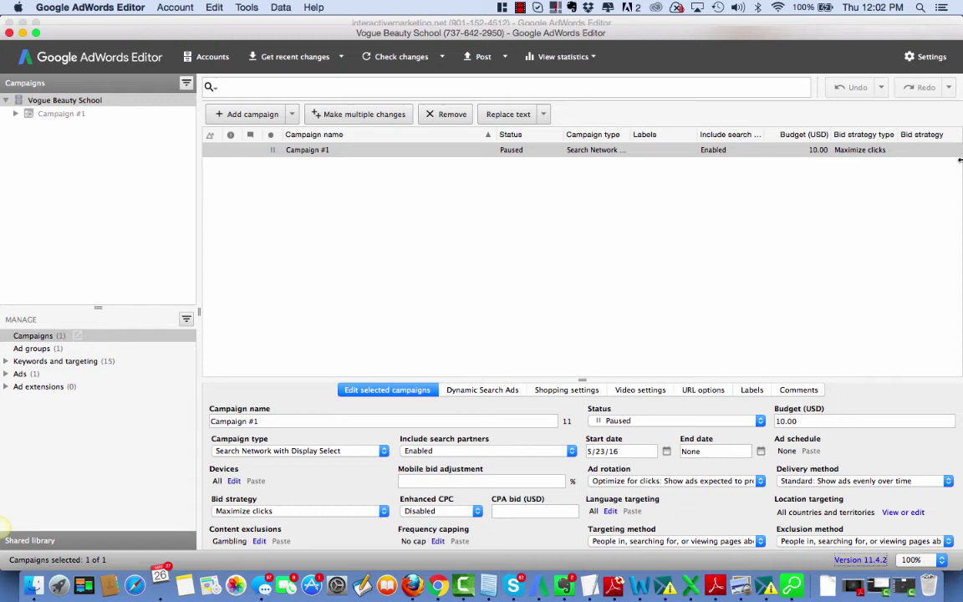
# Close the Accounts manager, then narrow and arrange the Vogue Beauty School and interactivemarketing.net windows so both account windows are accessible
pyautogui.moveTo(960, 160); pyautogui.dragTo(669, 180)
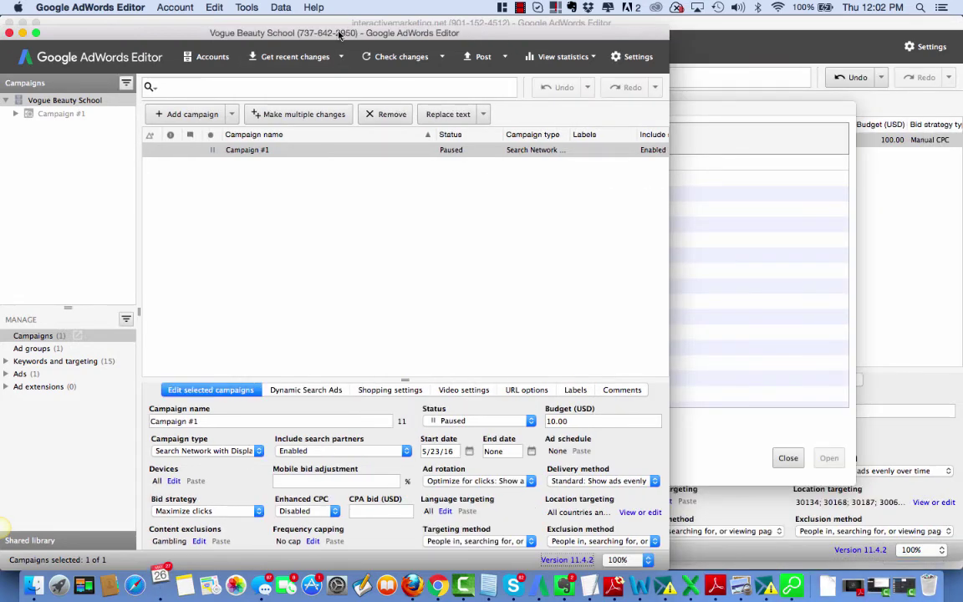
pyautogui.moveTo(339, 33); pyautogui.dragTo(759, 152)
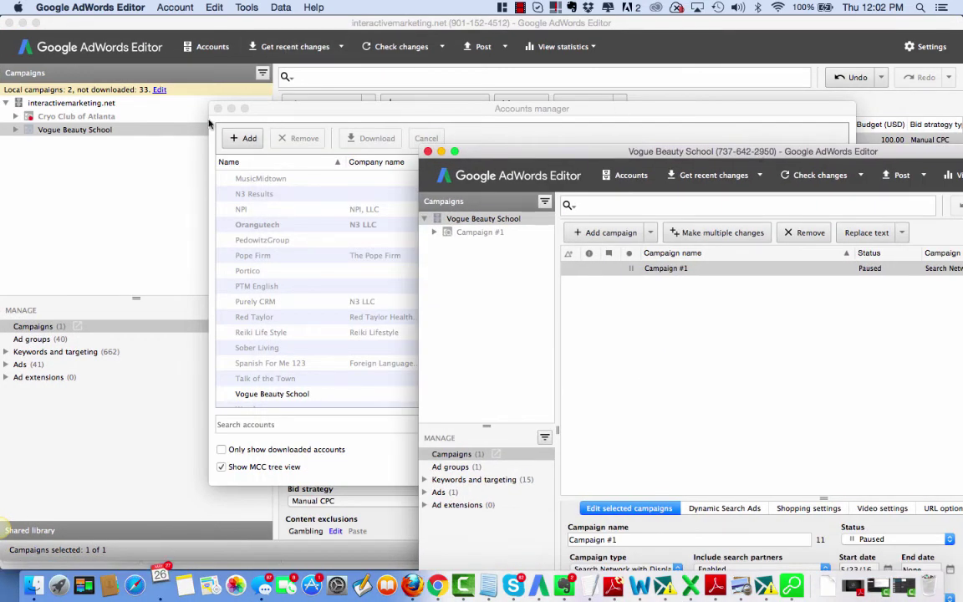
pyautogui.click(218, 109)
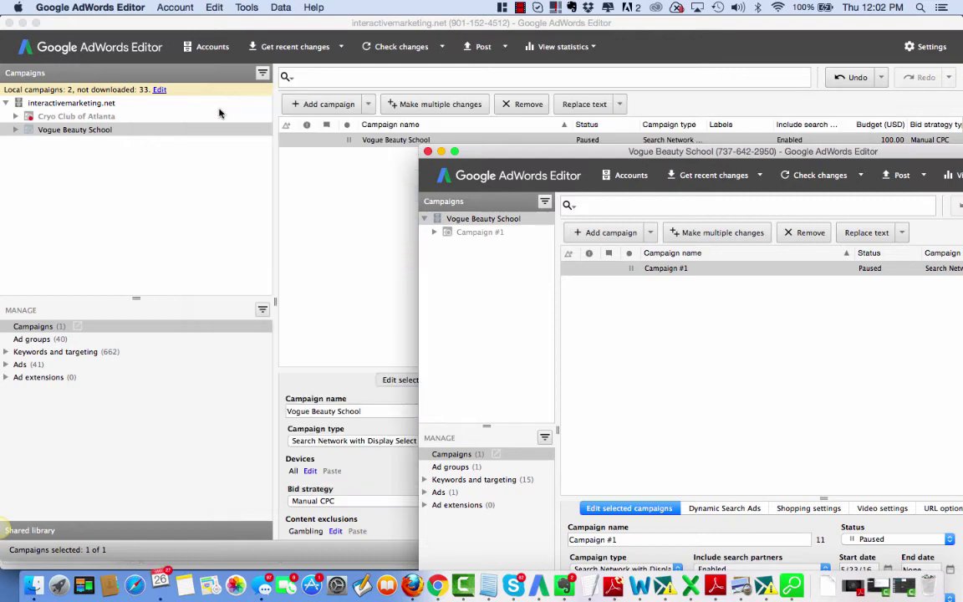
pyautogui.click(961, 99)
pyautogui.moveTo(961, 98); pyautogui.dragTo(333, 98)
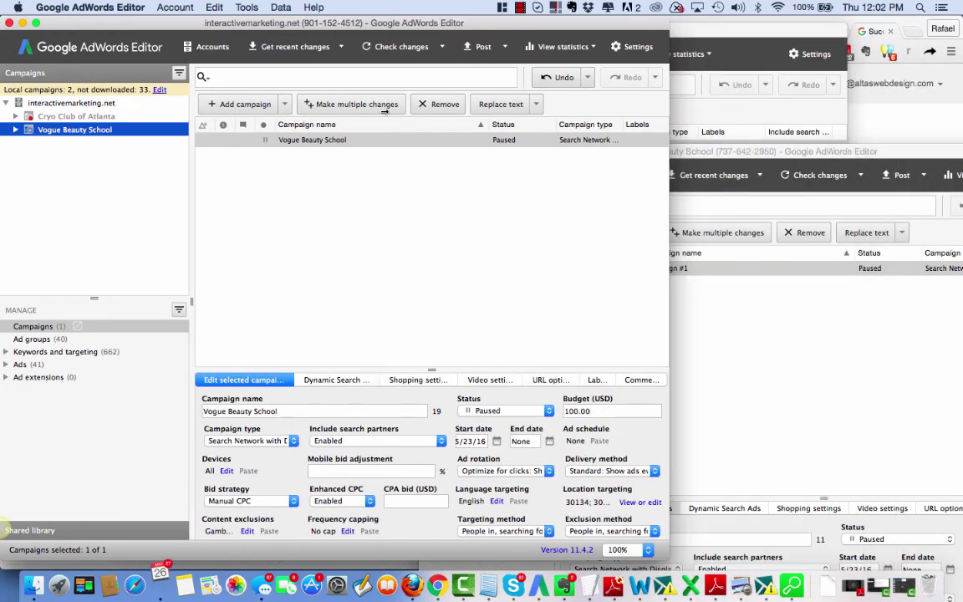
pyautogui.click(833, 153)
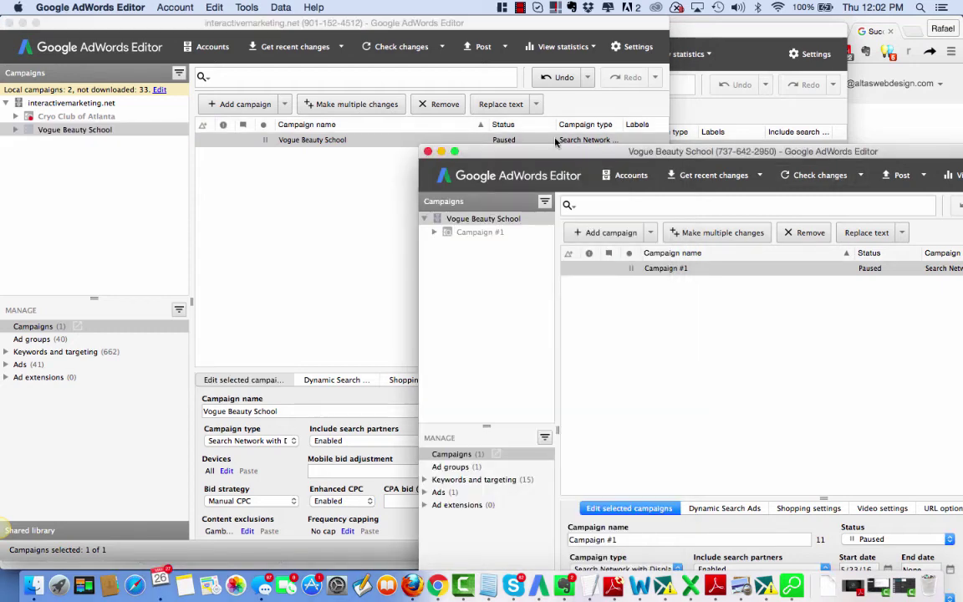
pyautogui.moveTo(535, 154); pyautogui.dragTo(402, 73)
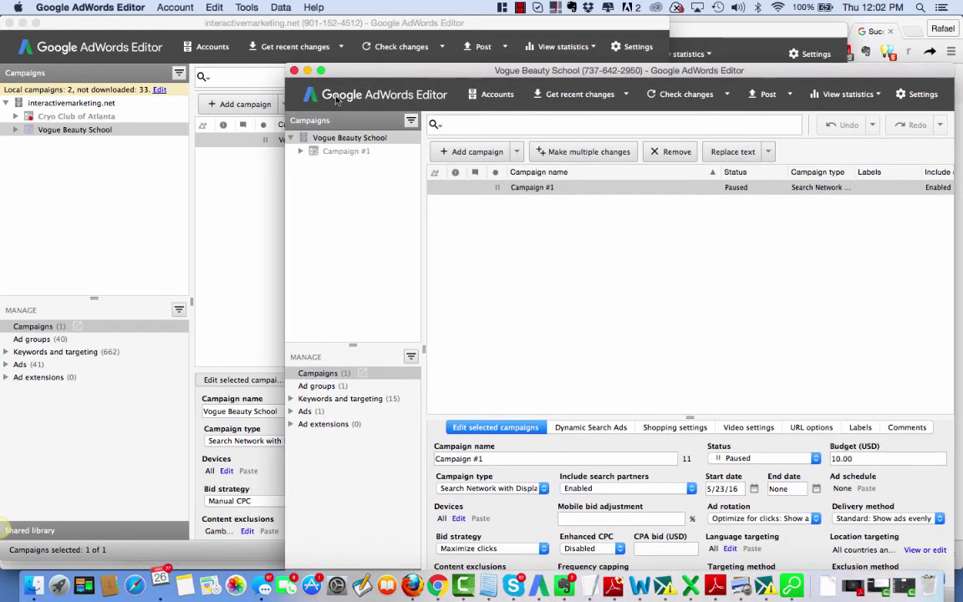
# Copy the Vogue Beauty School campaign from the interactivemarketing.net account and paste it into the campaign list of the Vogue Beauty School account
pyautogui.click(64, 130)
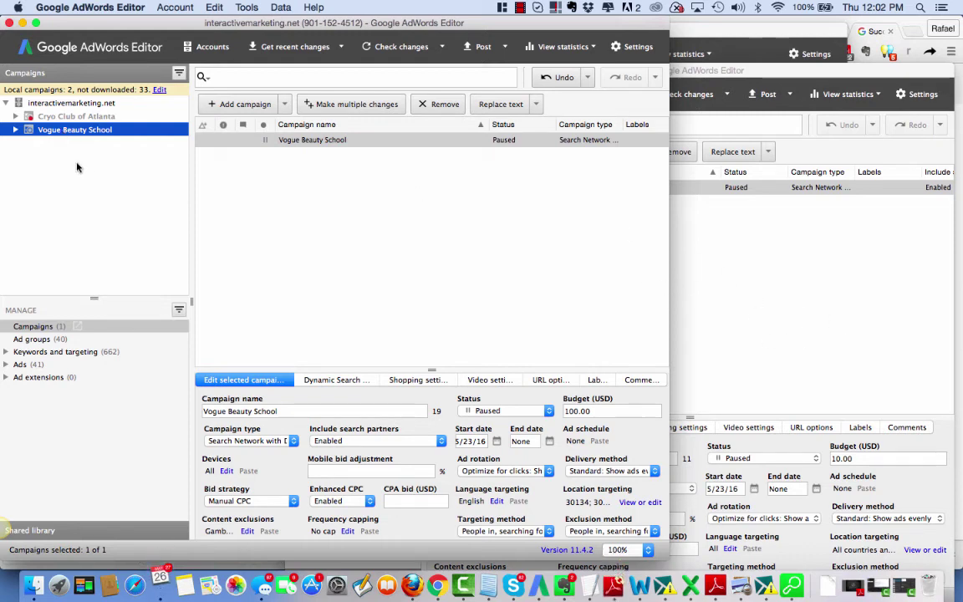
pyautogui.click(722, 340)
pyautogui.click(358, 153)
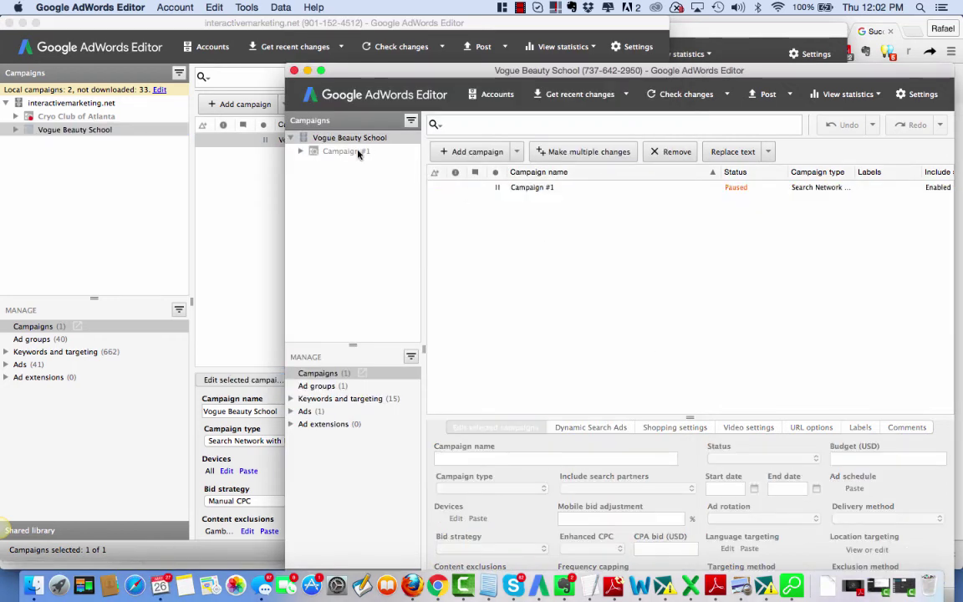
pyautogui.click(322, 373)
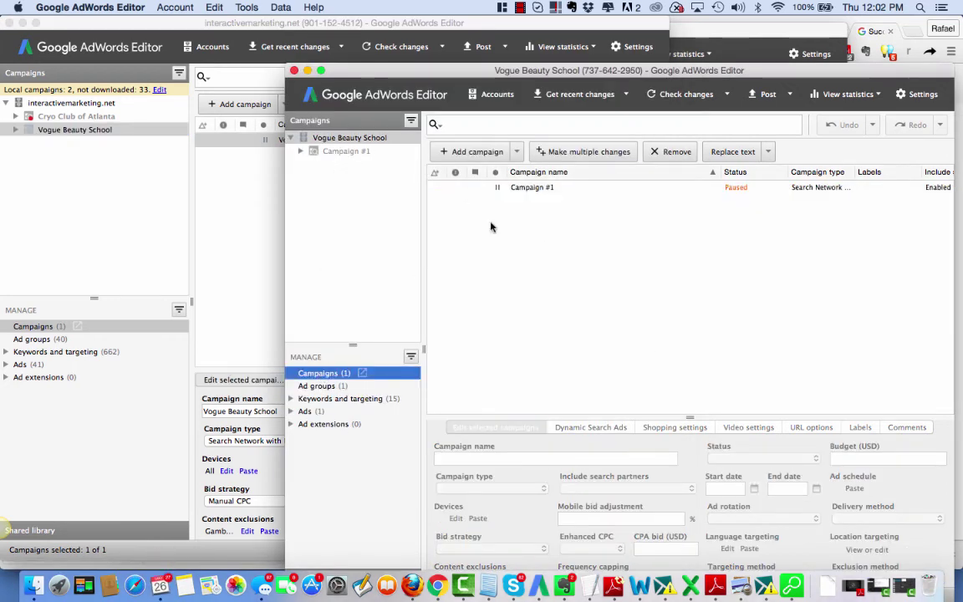
pyautogui.rightClick(538, 232)
pyautogui.click(567, 297)
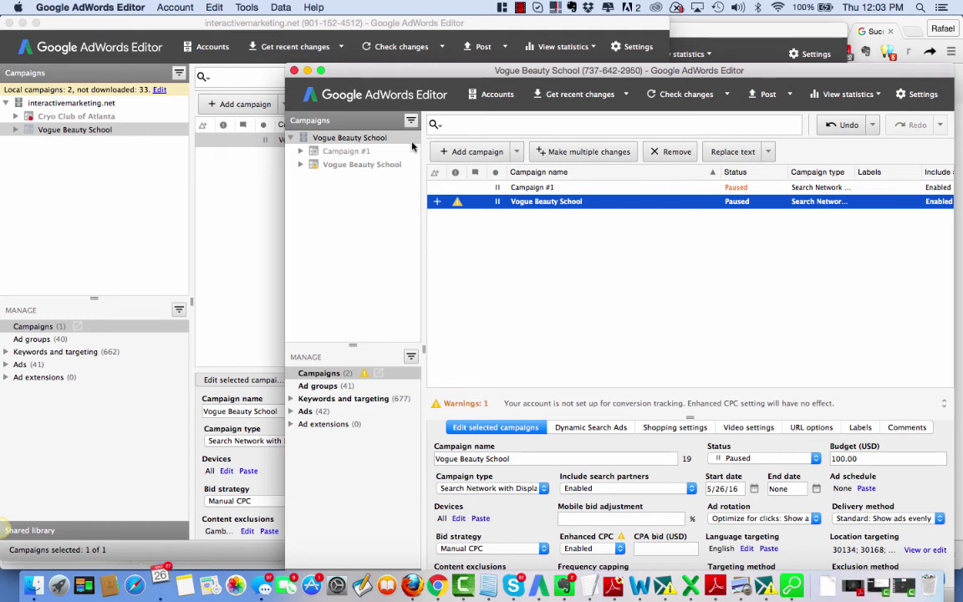
pyautogui.click(132, 223)
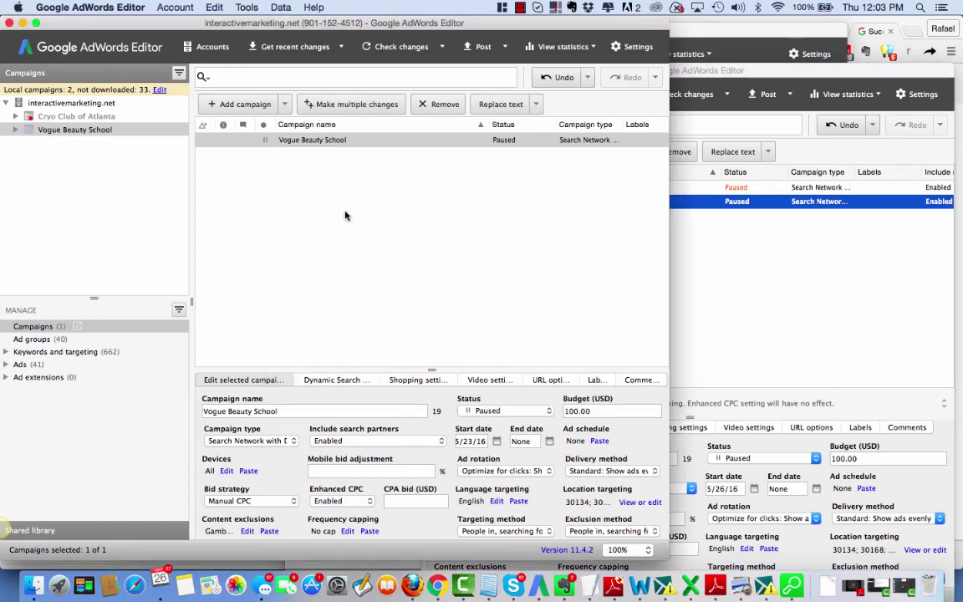
pyautogui.click(789, 264)
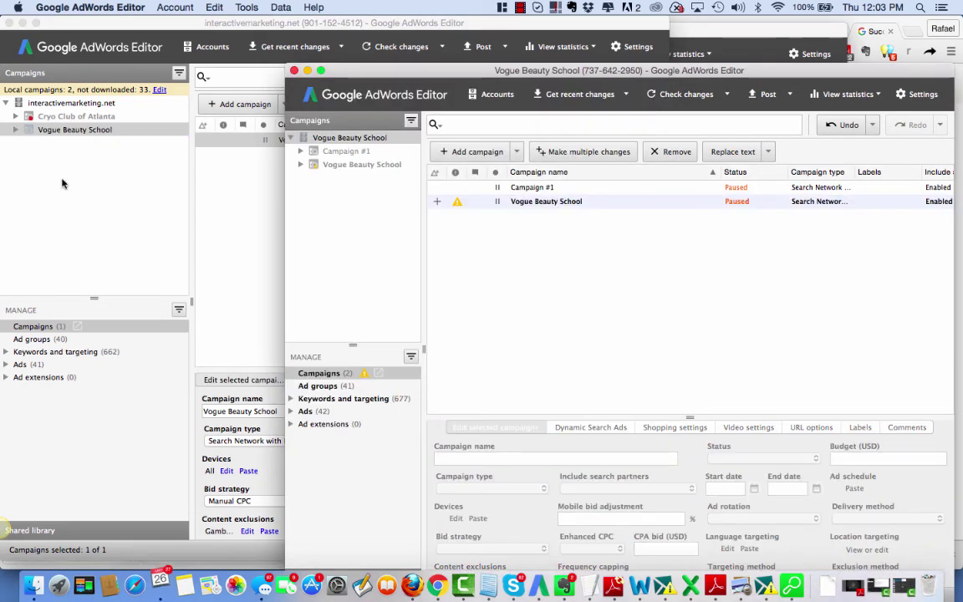
pyautogui.click(44, 105)
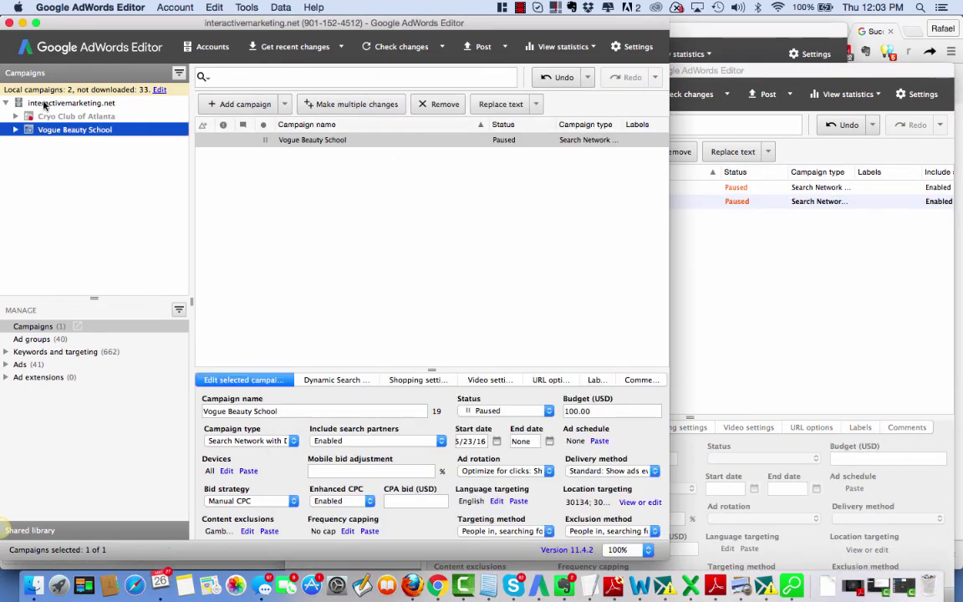
pyautogui.click(794, 302)
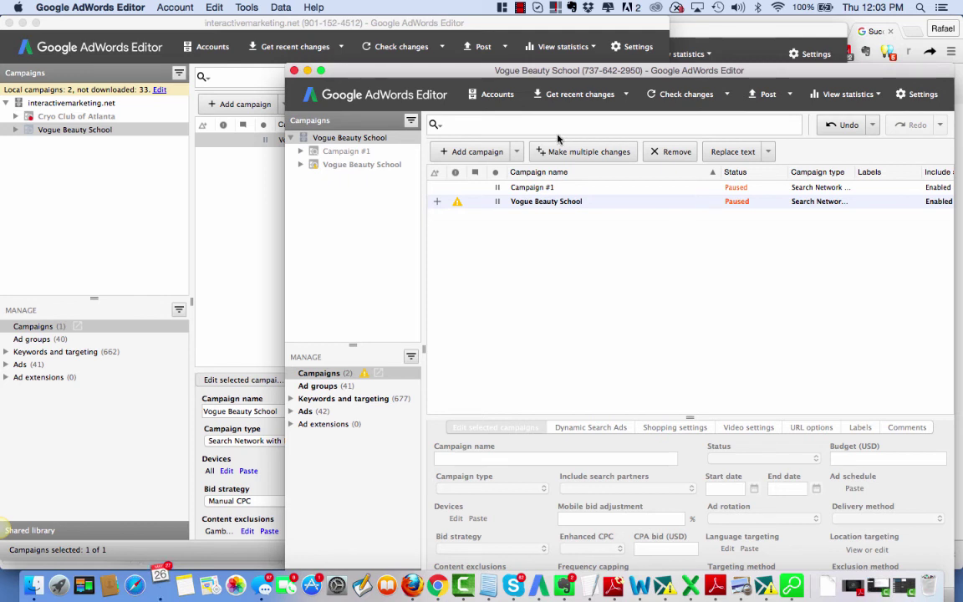
# Review the Enhanced CPC options of the pasted Vogue Beauty School campaign and keep the setting at Enabled
pyautogui.click(506, 206)
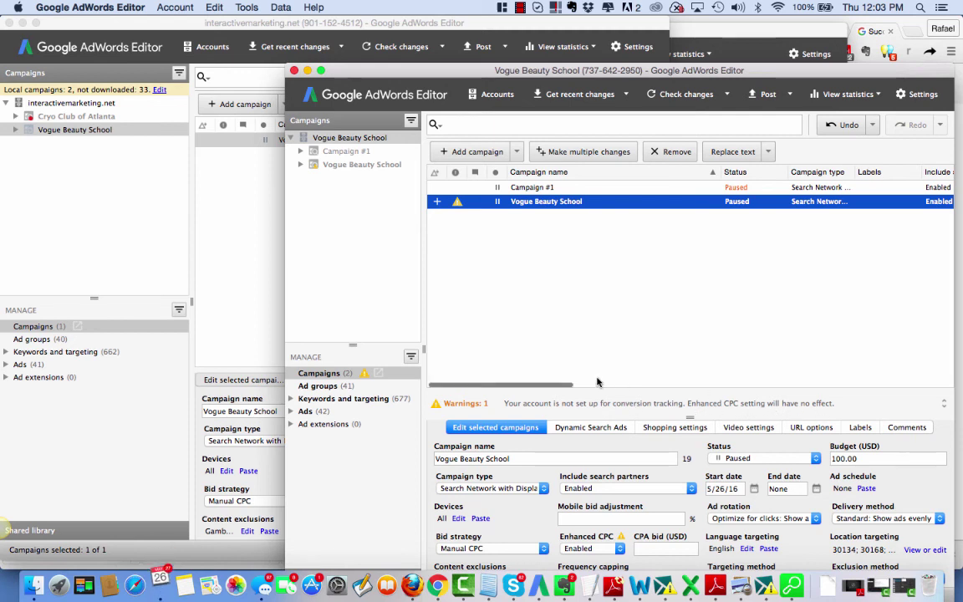
pyautogui.click(620, 550)
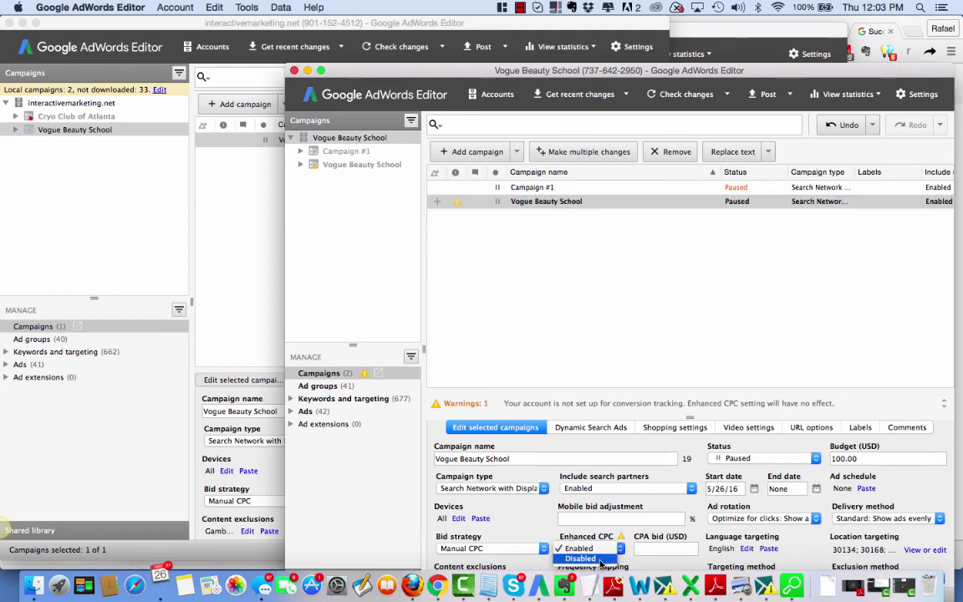
pyautogui.click(580, 548)
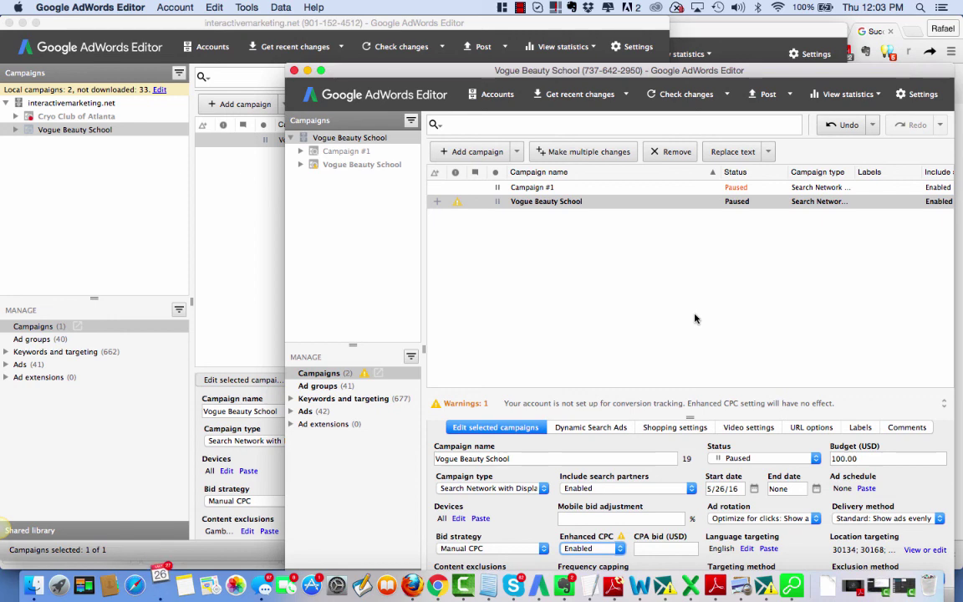
pyautogui.moveTo(500, 75); pyautogui.dragTo(357, 23)
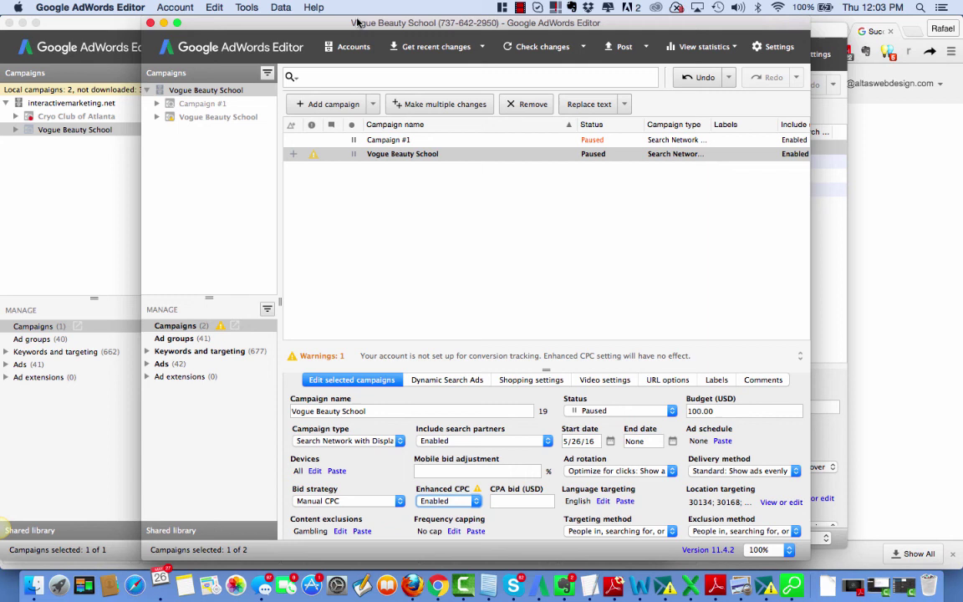